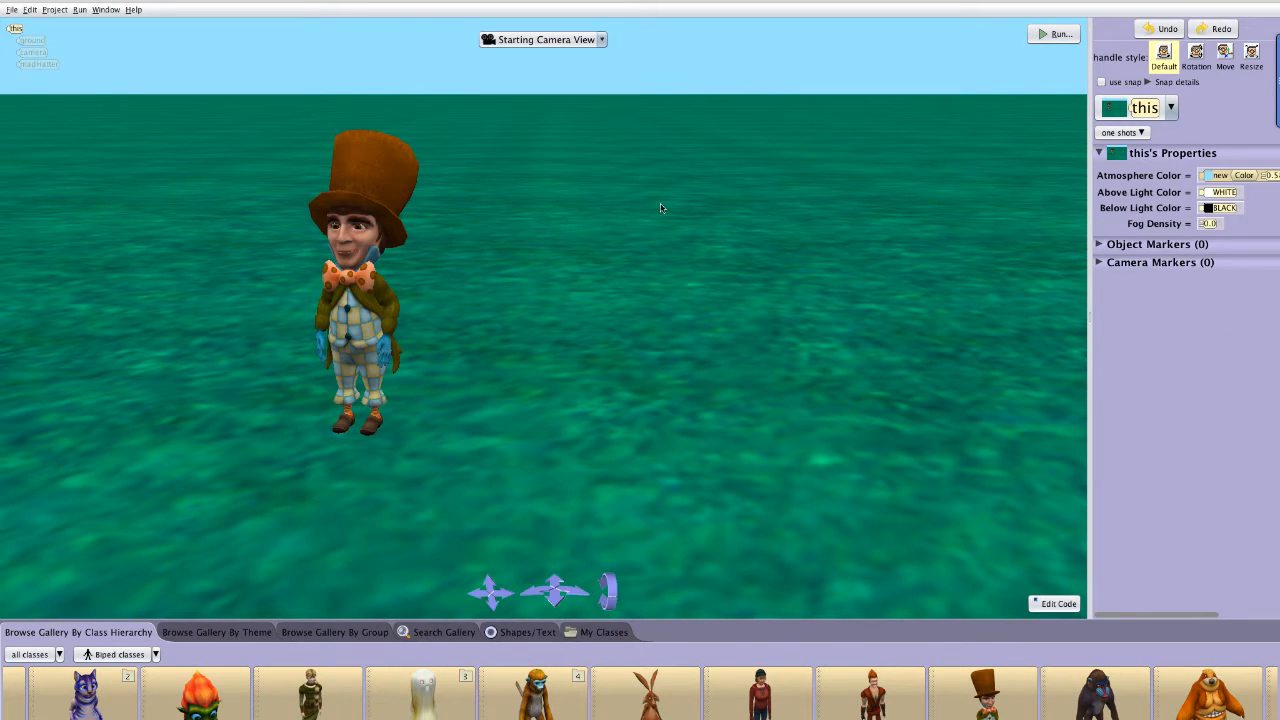
Move the Mad Hatter back to about x 1.37, z 1.39 and turn him around his vertical axis with the ring.
drag(358, 319, 375, 274)
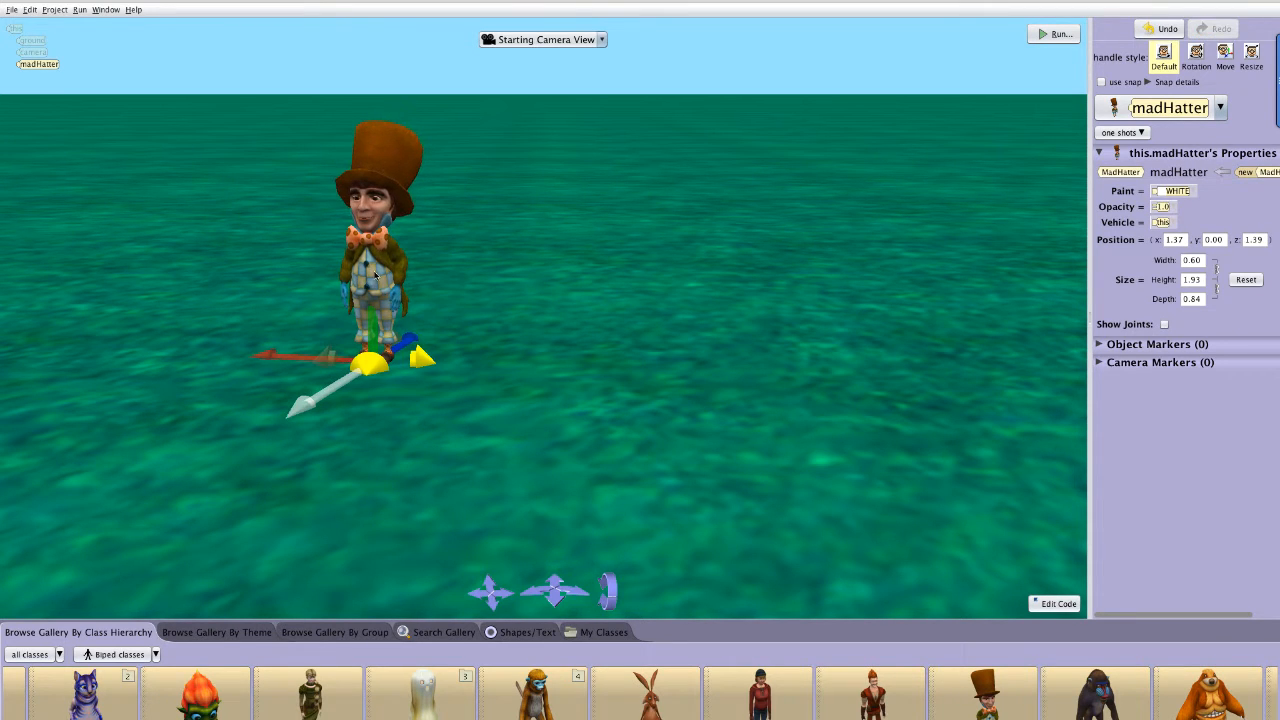
click(434, 298)
click(384, 288)
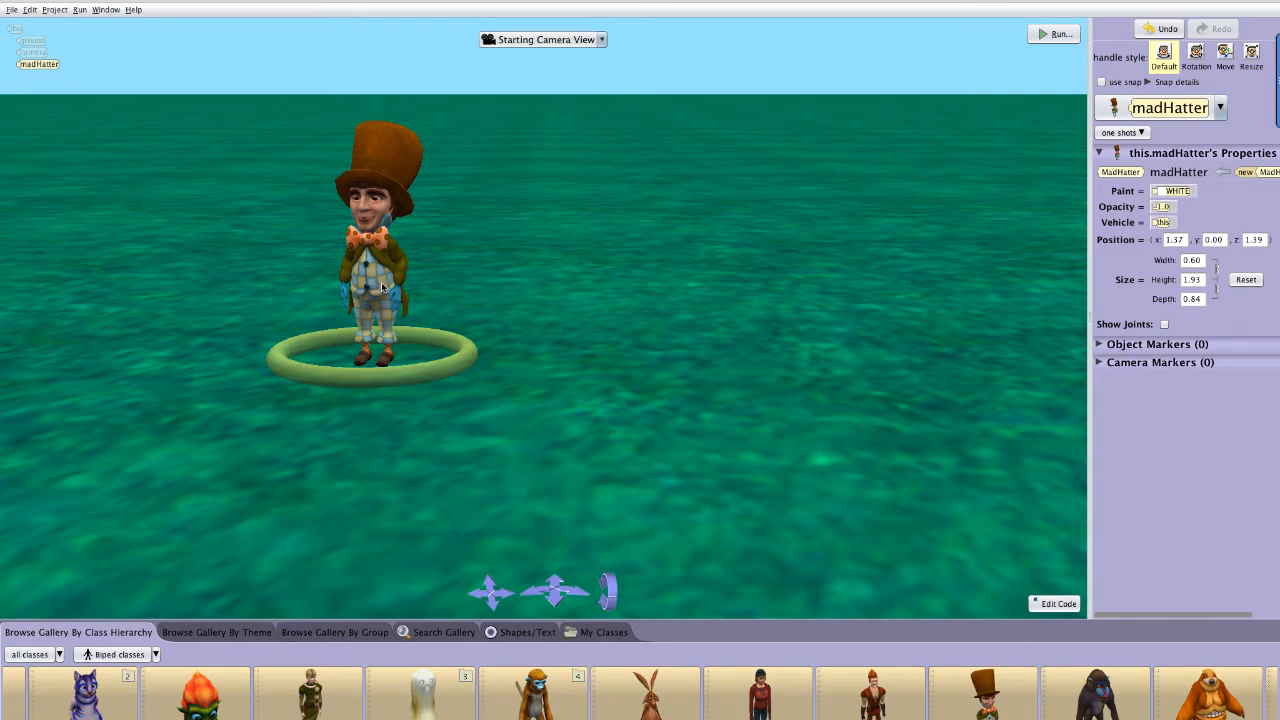
mouse_move(388, 378)
mouse_down()
mouse_move(325, 373)
mouse_move(470, 385)
mouse_move(423, 366)
mouse_move(347, 375)
mouse_move(377, 375)
mouse_up()
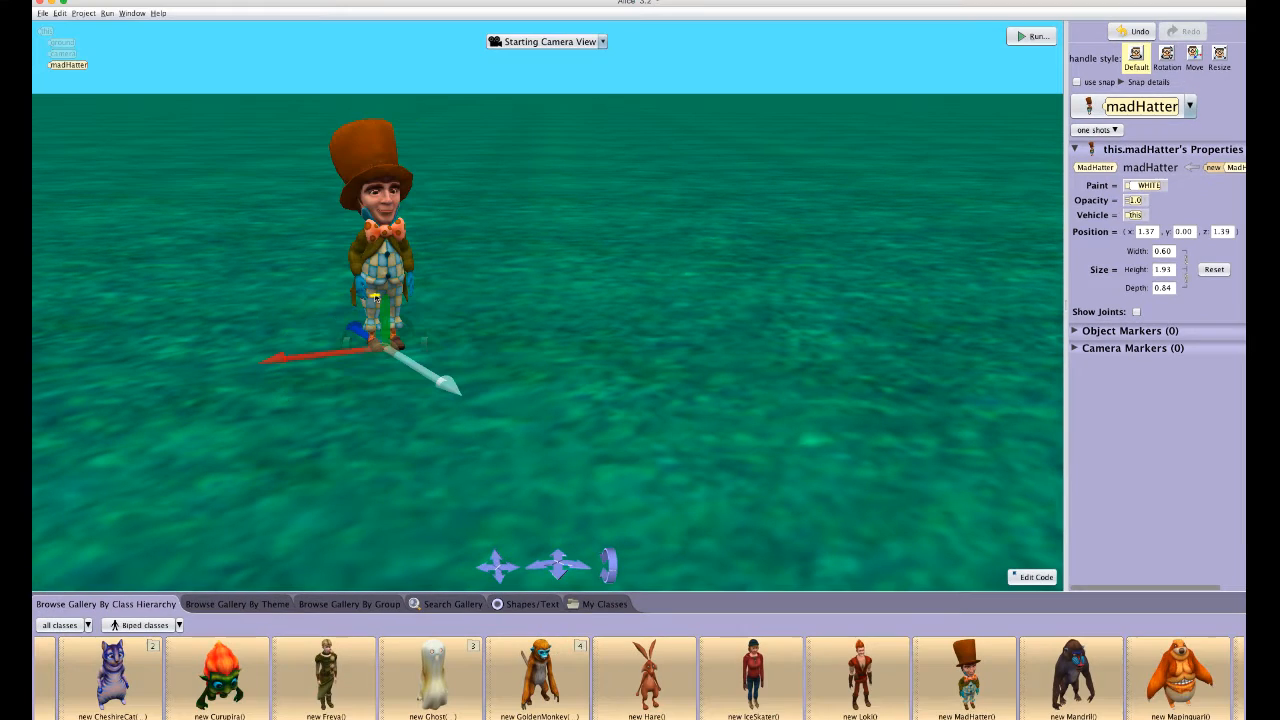
Move the Mad Hatter sideways across the ground toward the scene's center, to about x 0.14, z 1.41.
mouse_move(376, 299)
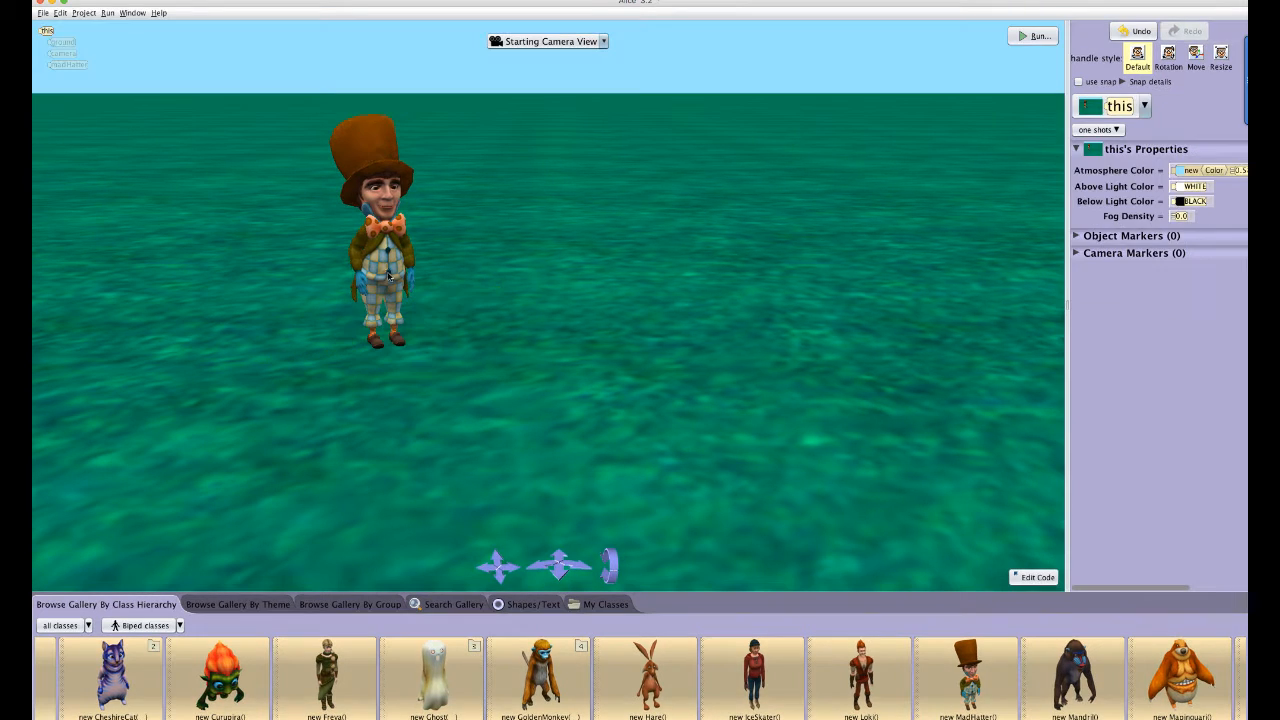
click(385, 272)
drag(385, 272, 531, 271)
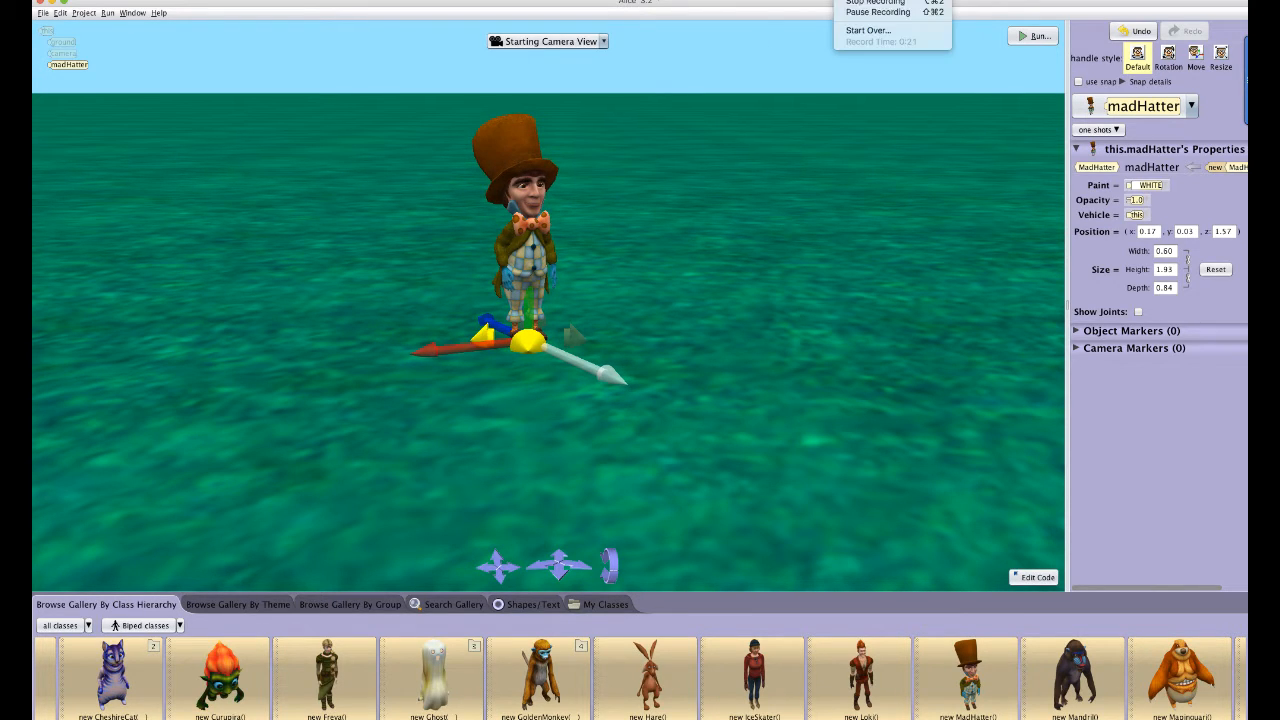
key(super+z)
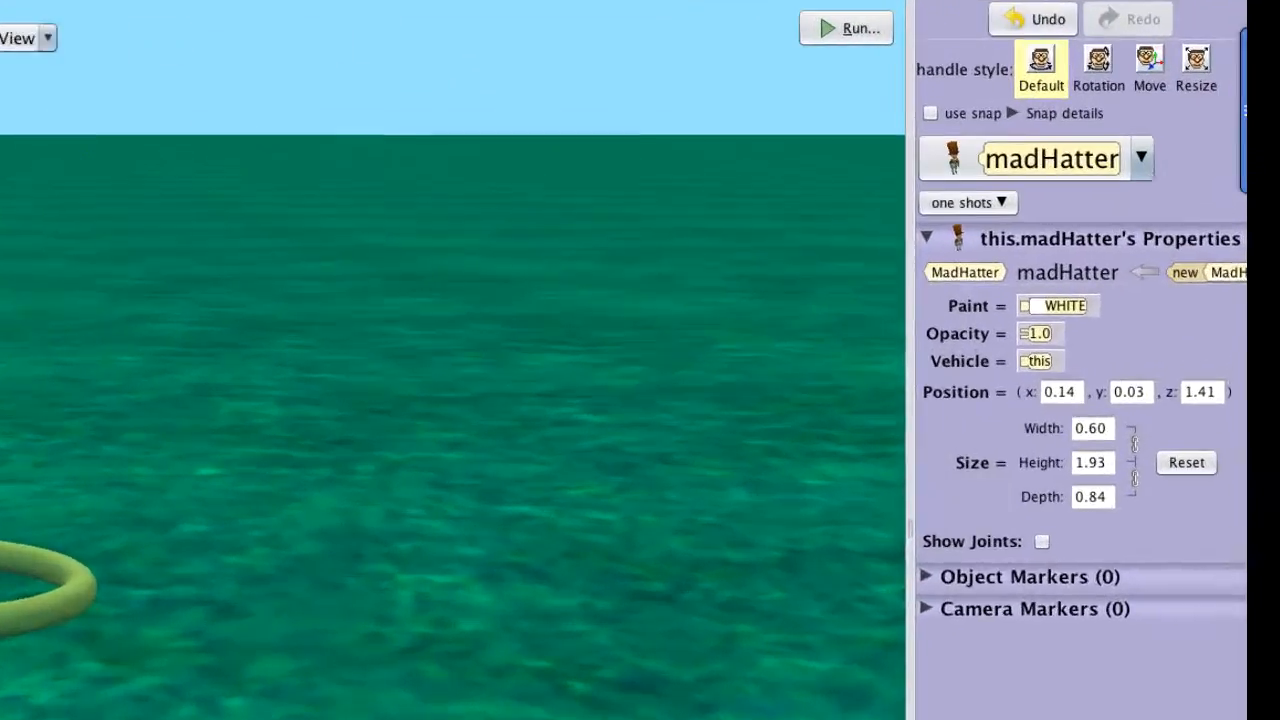
click(840, 2)
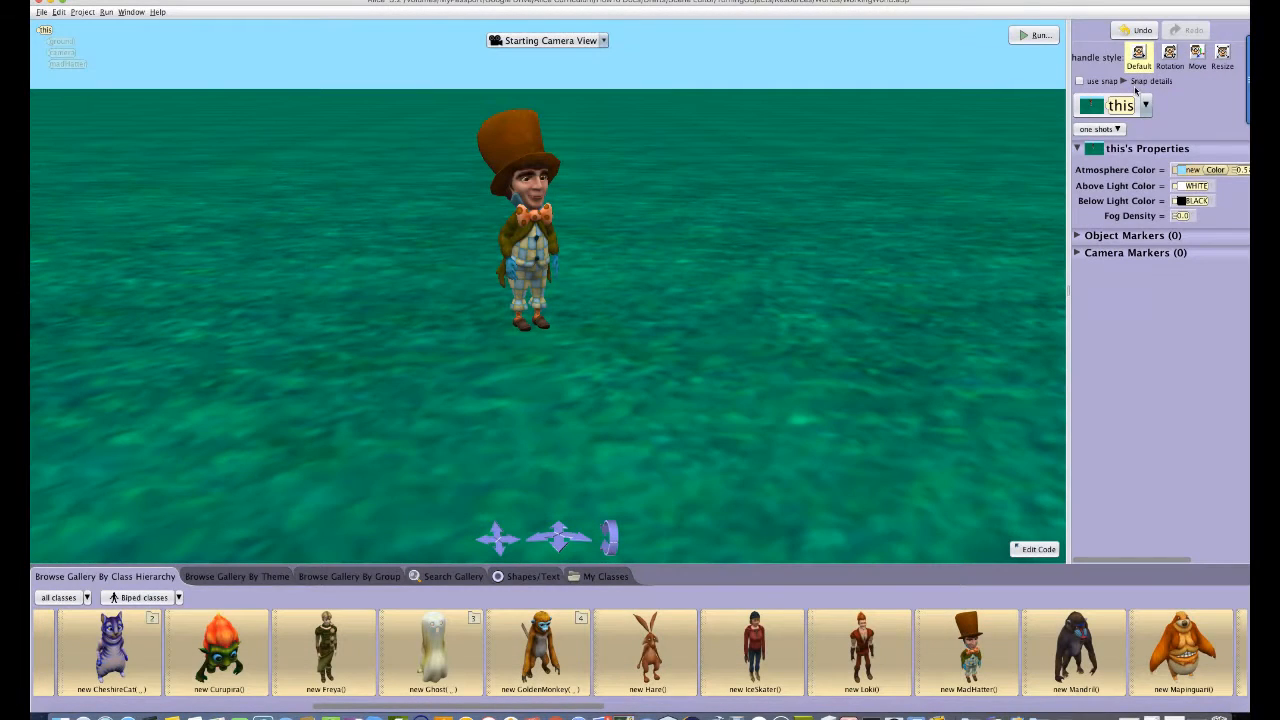
Turn the Mad Hatter with his default ring and shift him slightly to about x -0.05, z 1.39.
click(526, 253)
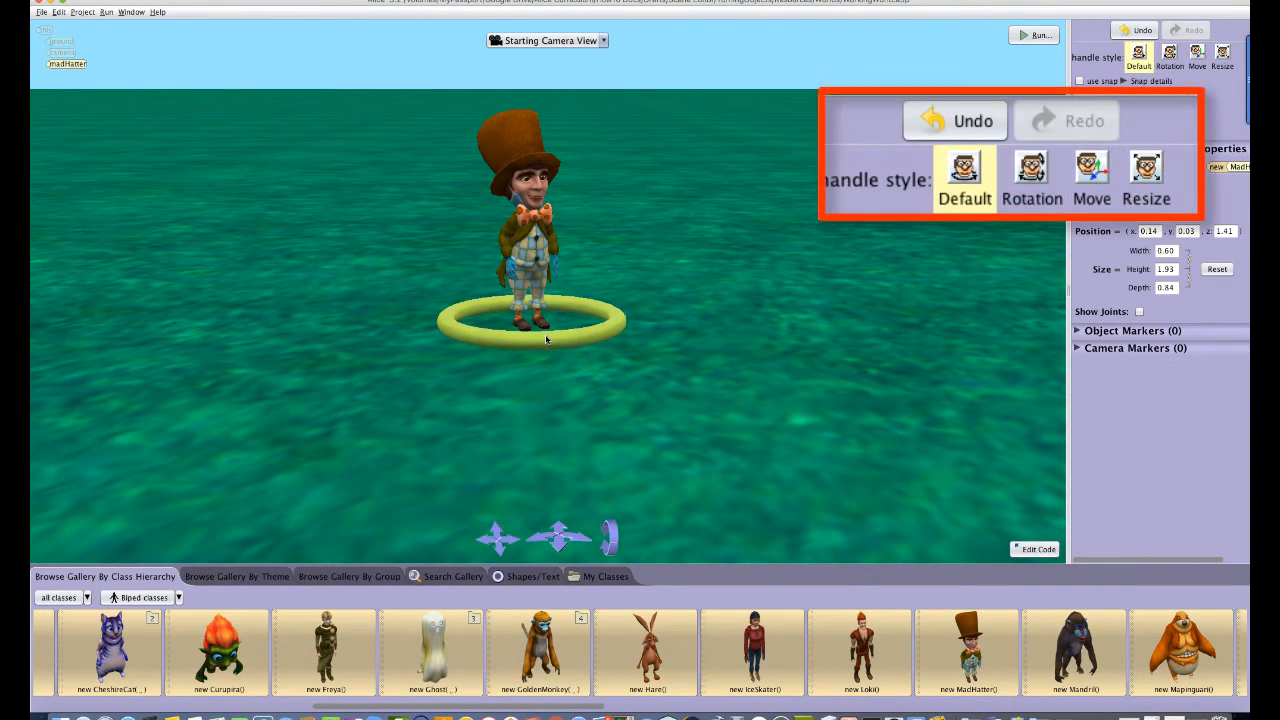
mouse_move(548, 339)
mouse_down()
mouse_move(619, 322)
mouse_move(536, 338)
mouse_move(452, 312)
mouse_move(445, 322)
mouse_move(530, 345)
mouse_move(600, 340)
mouse_move(615, 318)
mouse_move(606, 308)
mouse_move(609, 327)
mouse_move(489, 335)
mouse_move(443, 312)
mouse_move(484, 341)
mouse_up()
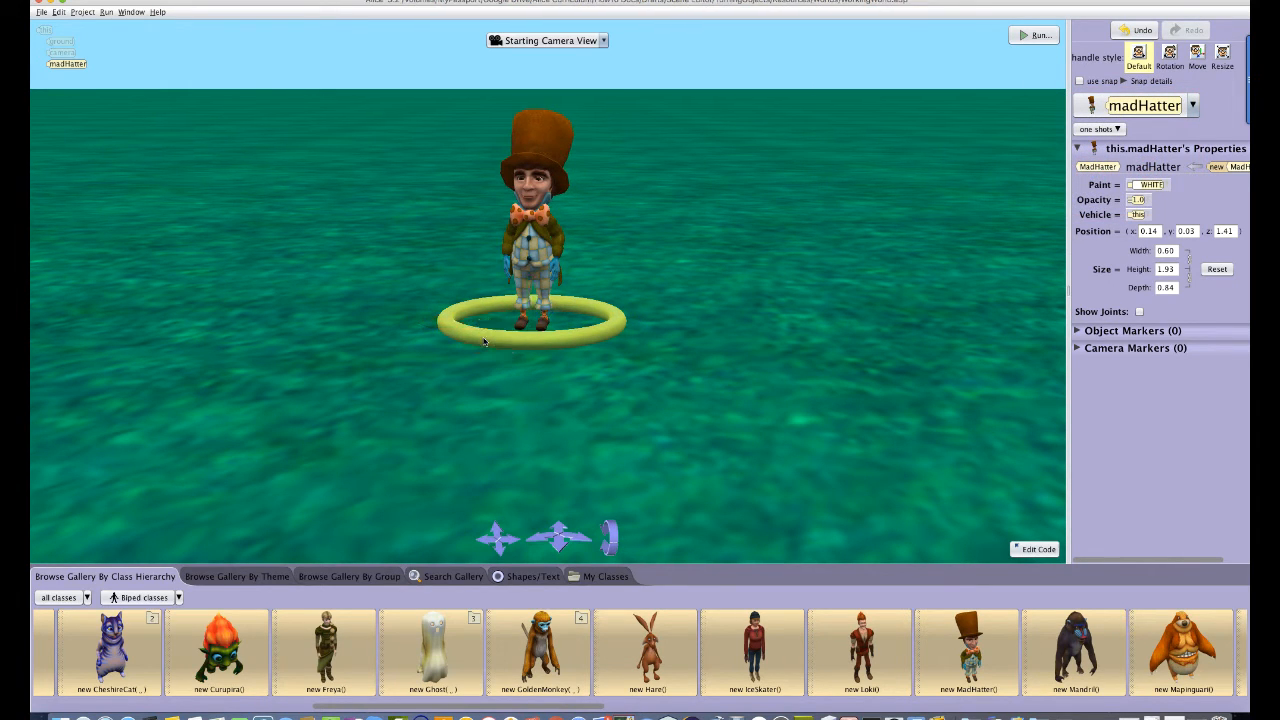
drag(546, 262, 578, 262)
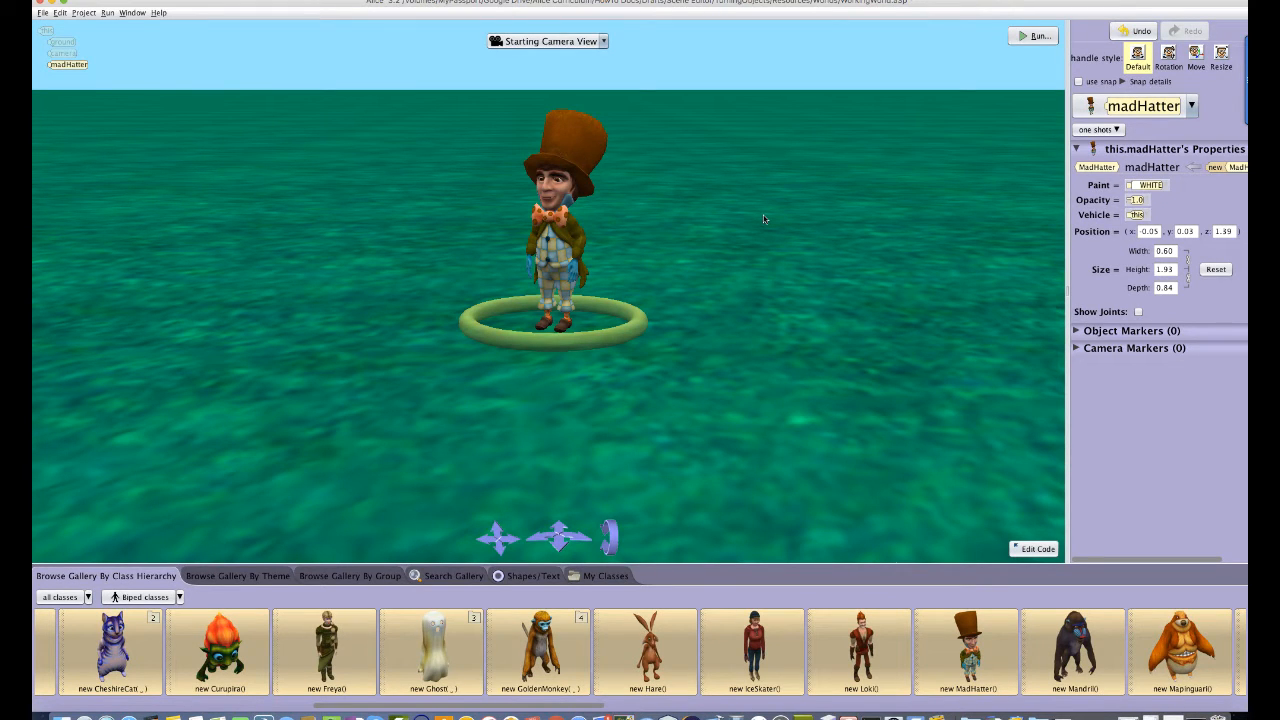
Change to the Rotation handle style and rotate the Mad Hatter with its three rings, turning him to face the camera.
click(1169, 55)
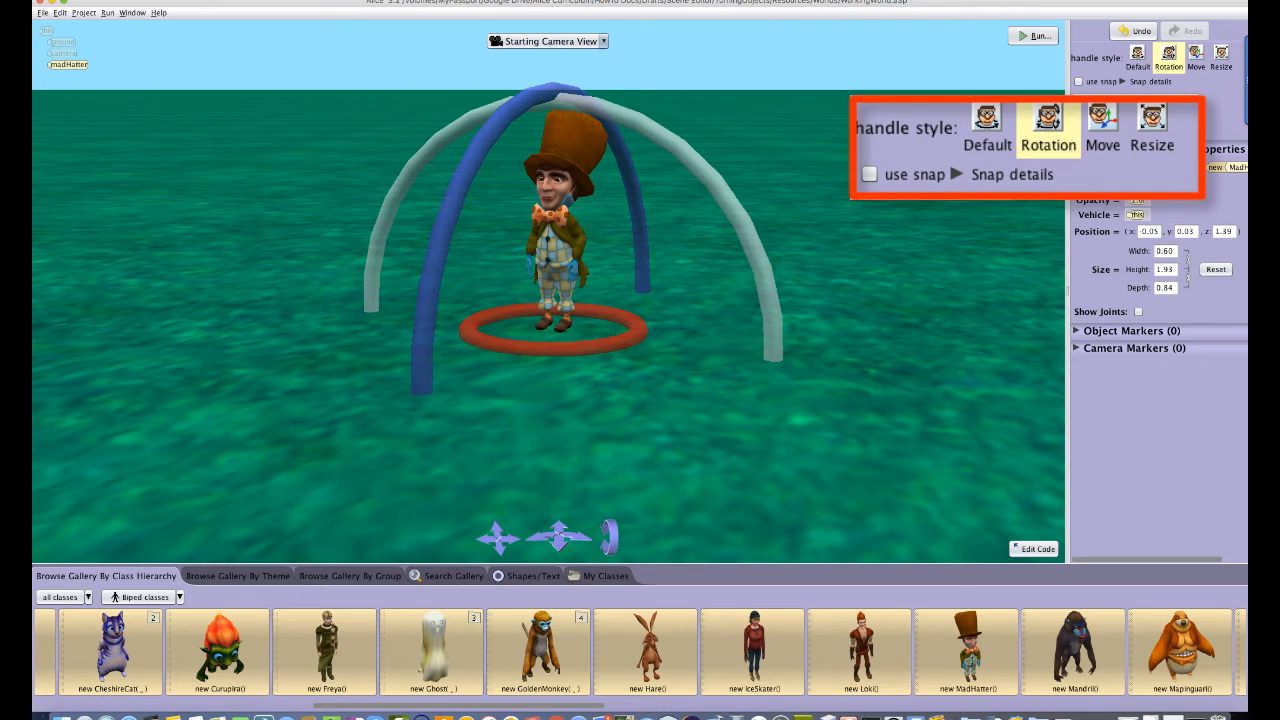
mouse_move(462, 182)
mouse_down()
mouse_move(426, 314)
mouse_move(460, 170)
mouse_move(490, 120)
mouse_move(527, 95)
mouse_move(490, 112)
mouse_move(462, 178)
mouse_up()
drag(570, 348, 606, 342)
mouse_move(406, 165)
mouse_down()
mouse_move(340, 226)
mouse_move(443, 126)
mouse_move(573, 104)
mouse_move(436, 133)
mouse_move(400, 157)
mouse_up()
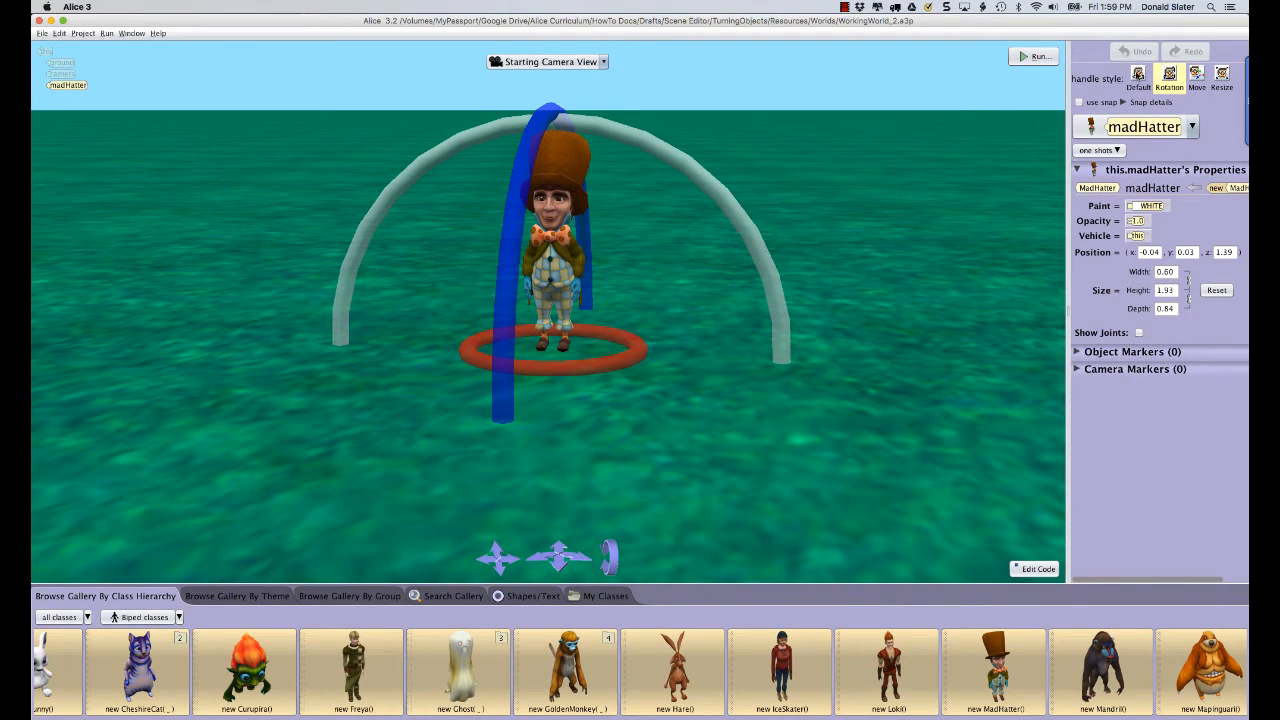
Restore the Default handle style and try selecting the Mad Hatter both in the scene and in the object hierarchy.
click(1138, 77)
click(791, 219)
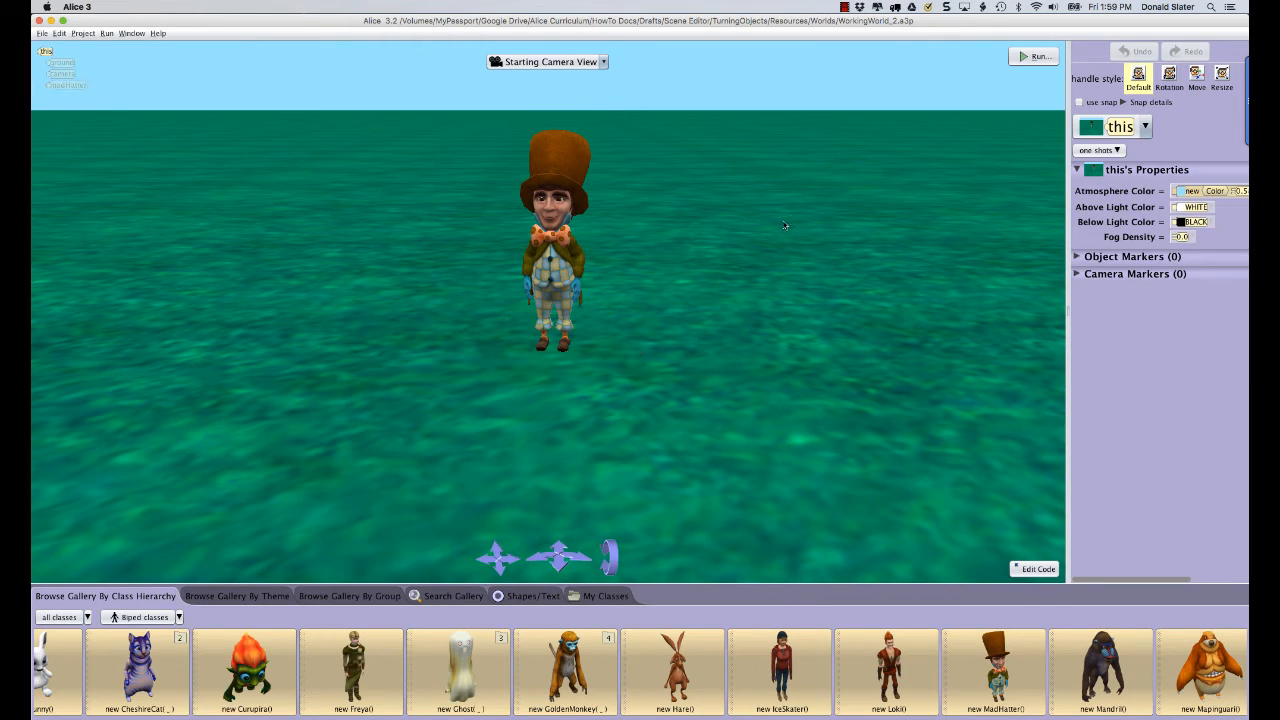
click(558, 271)
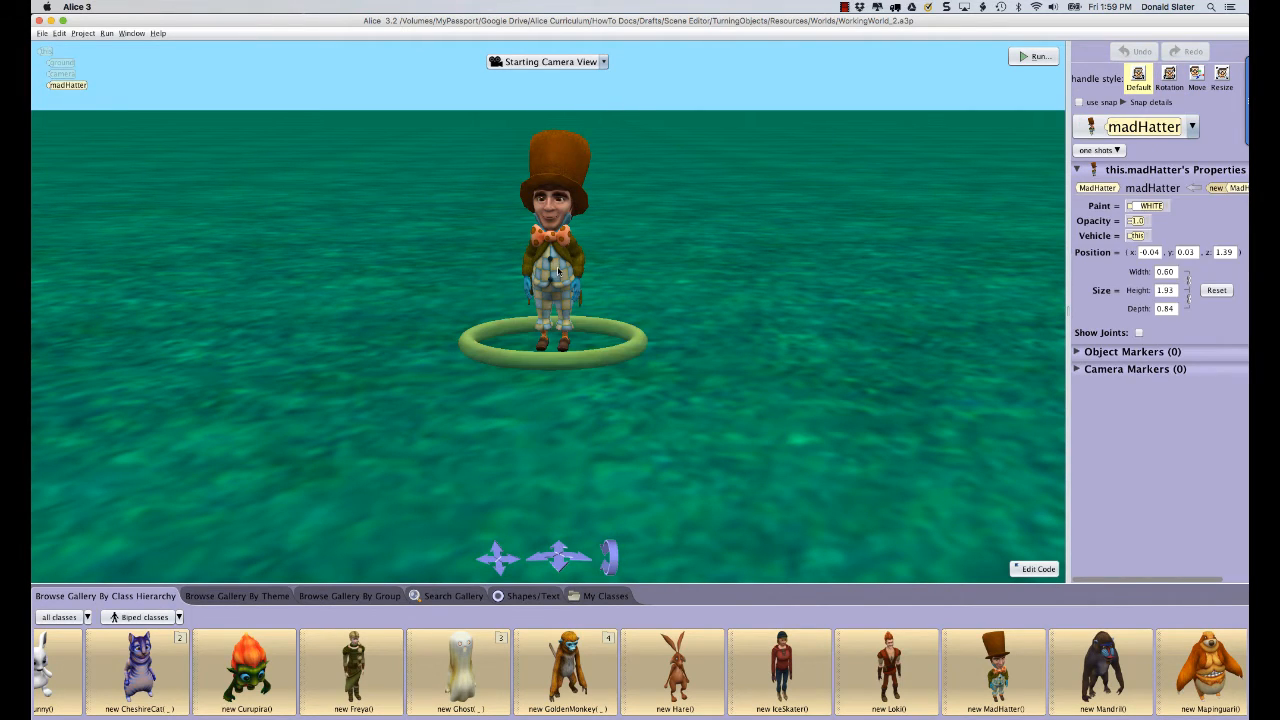
click(468, 262)
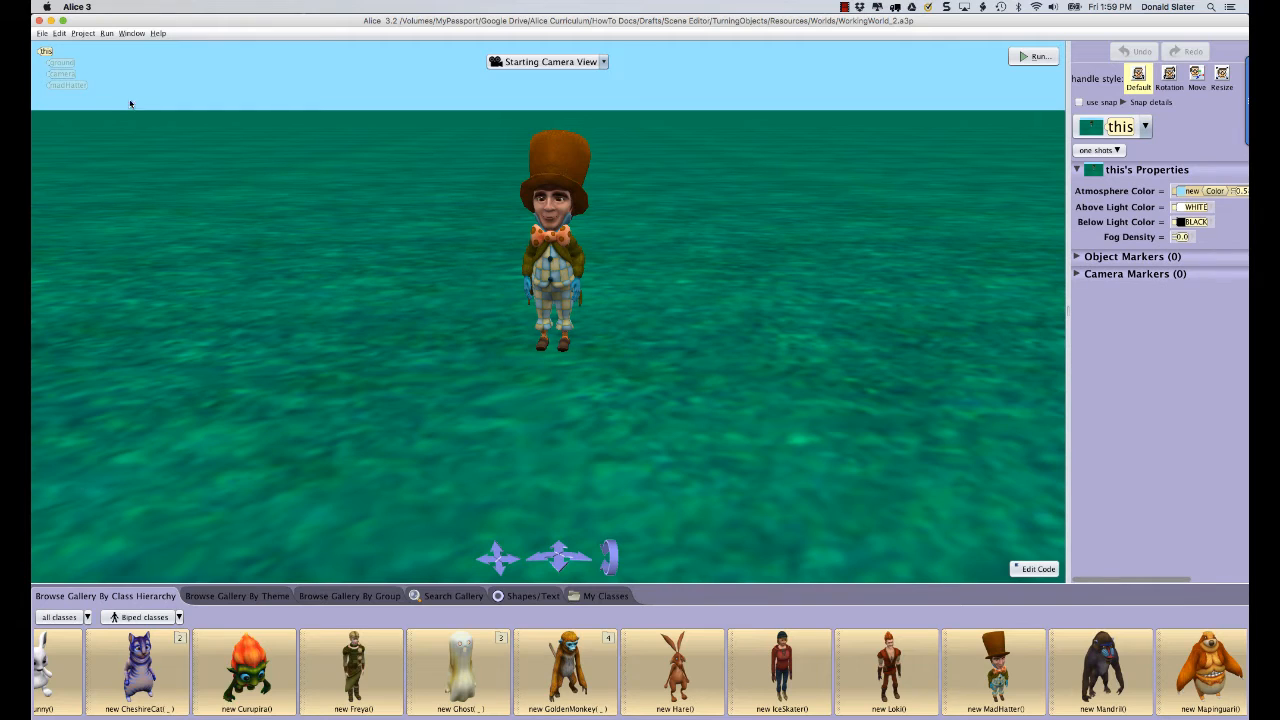
click(67, 85)
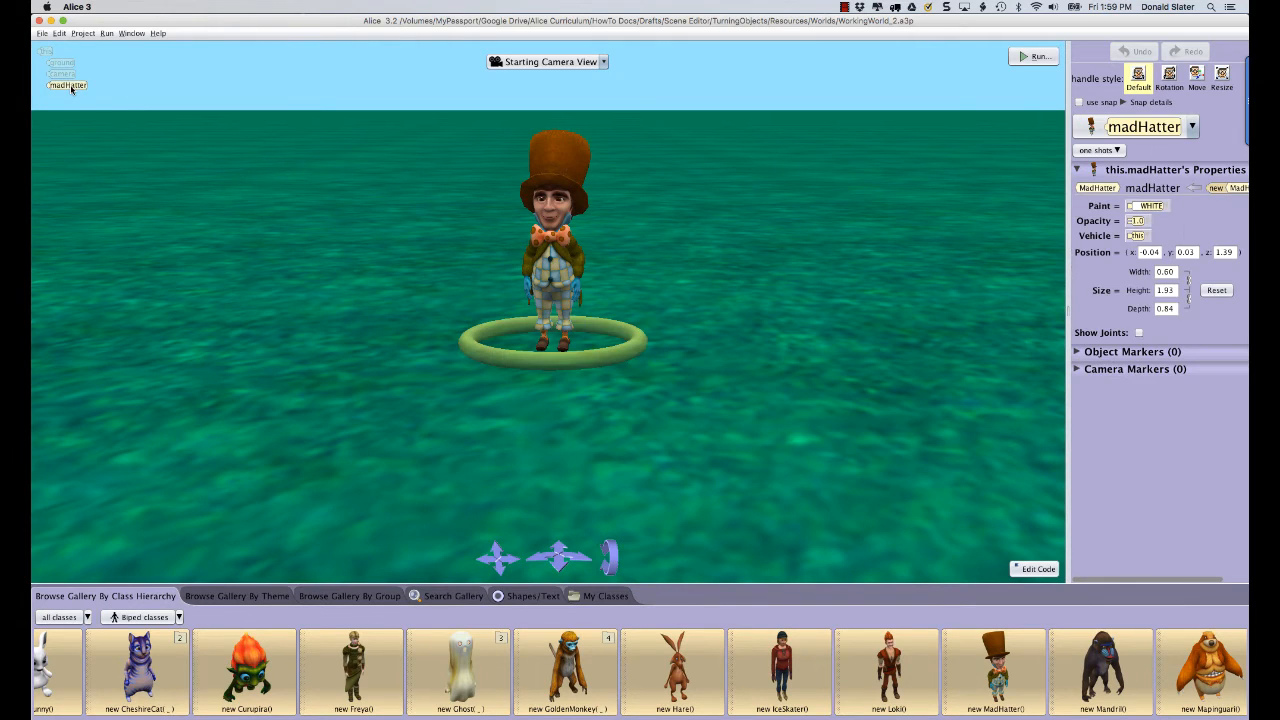
click(176, 178)
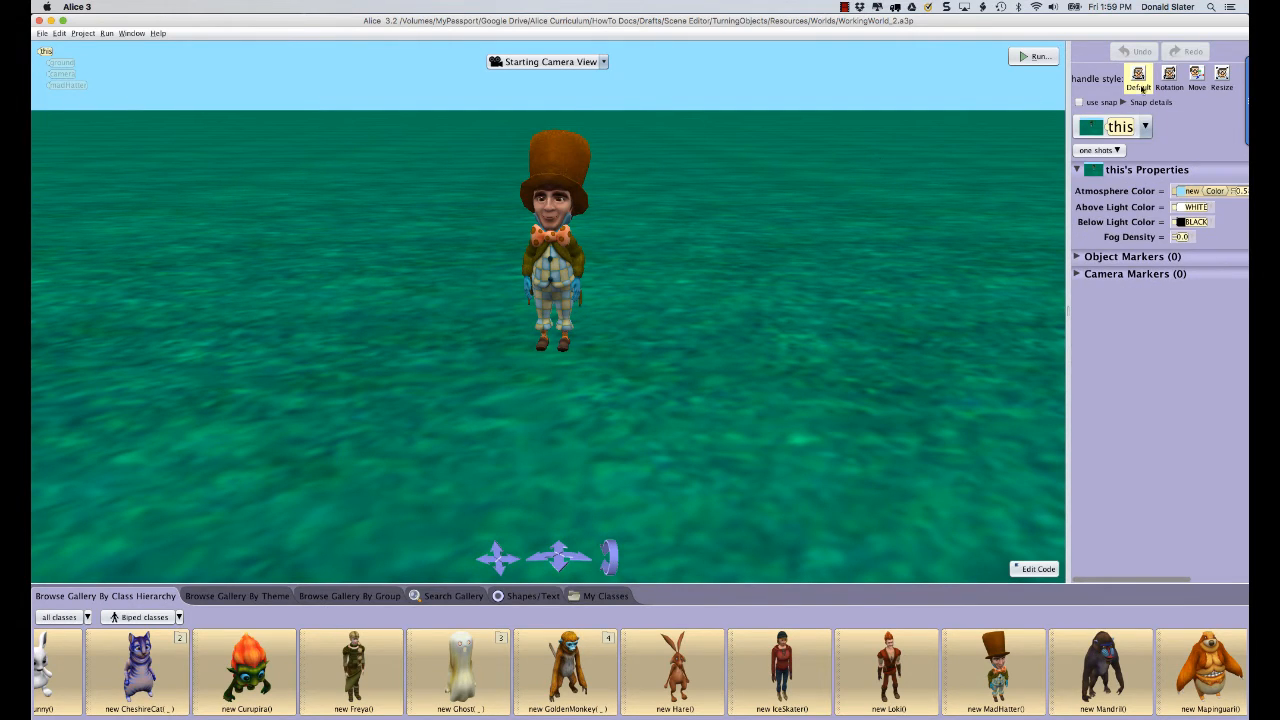
Select madHatter from the list of scene objects and view his available one shots.
click(1145, 127)
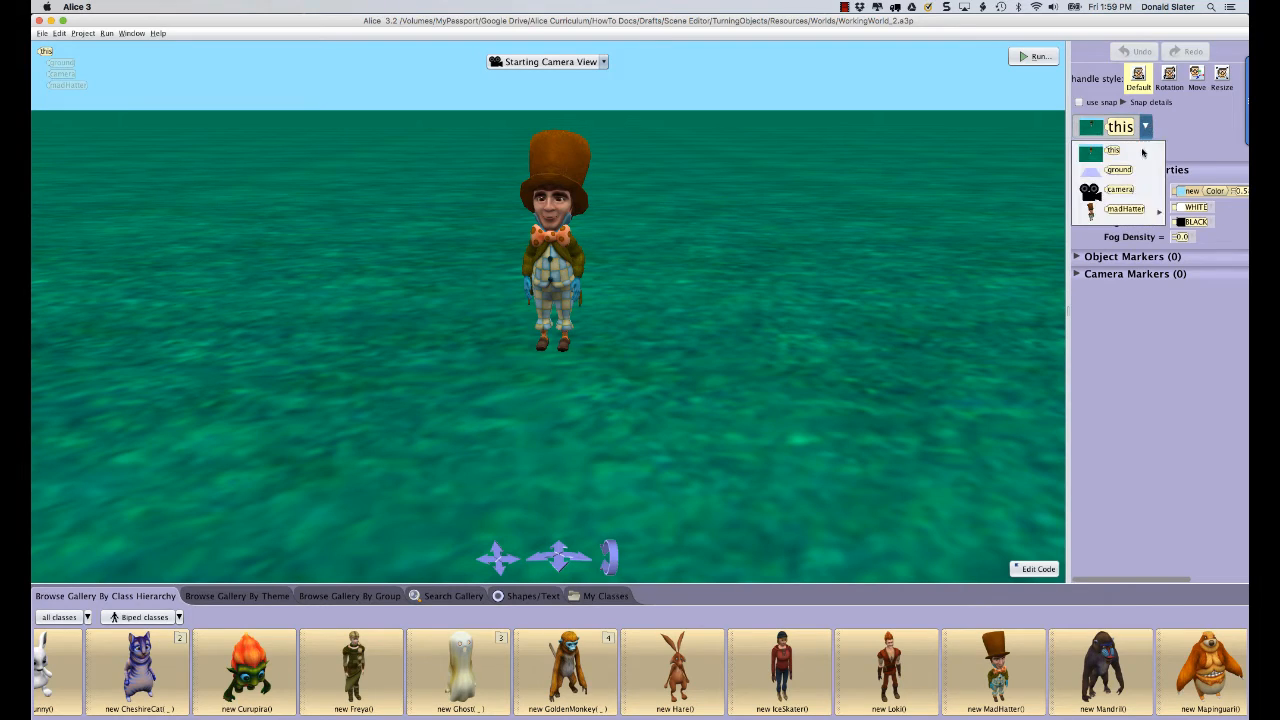
click(1127, 209)
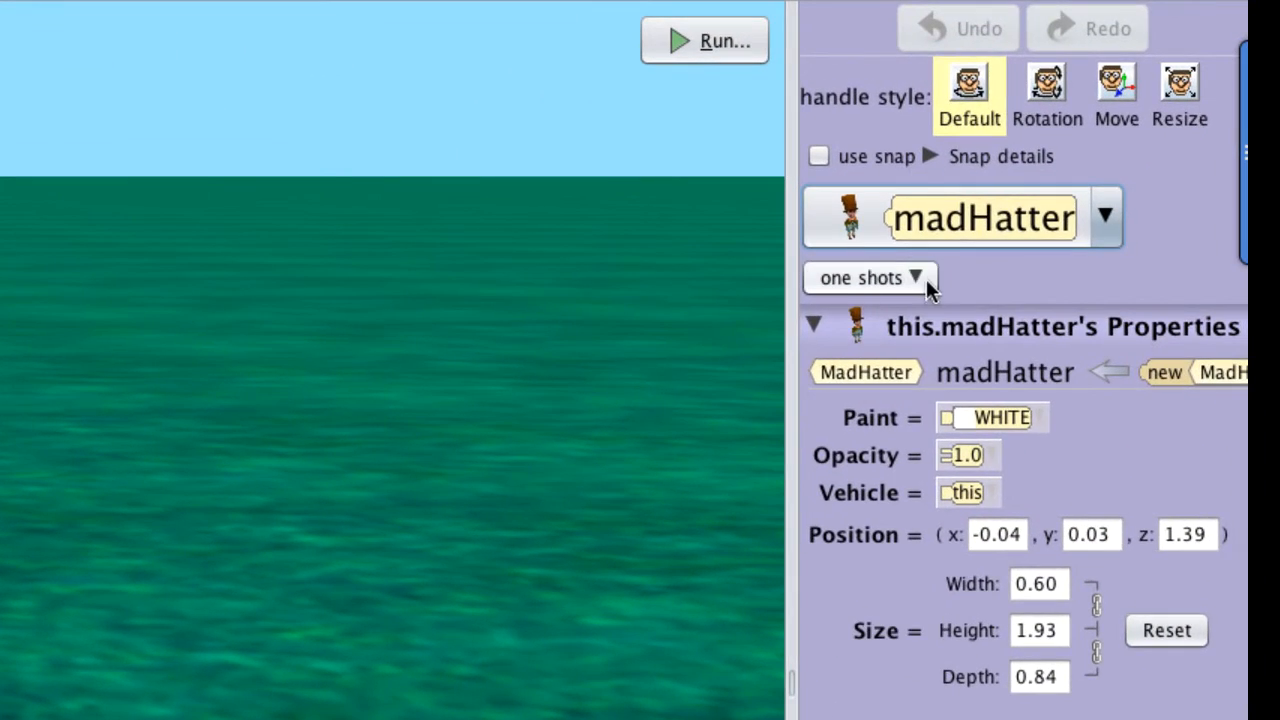
click(926, 279)
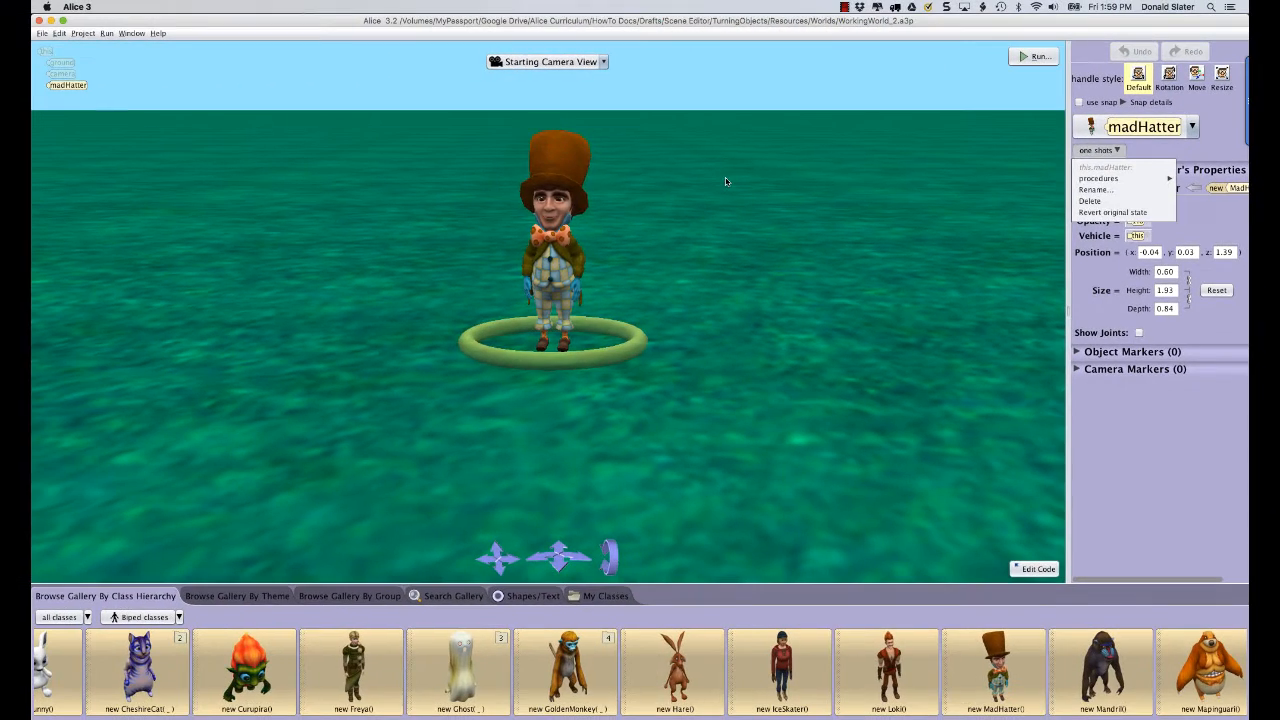
click(725, 177)
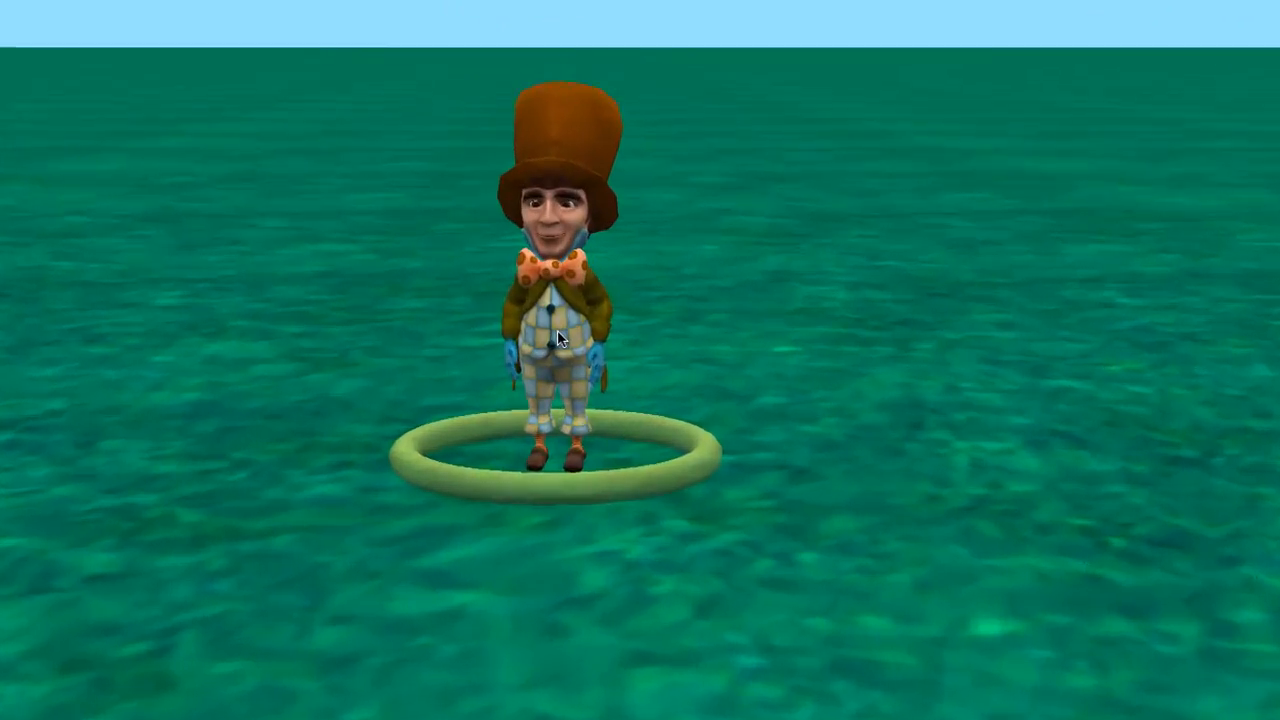
Run the one-shot turn procedure on the Mad Hatter with direction RIGHT and amount 0.5.
right_click(556, 274)
mouse_move(569, 290)
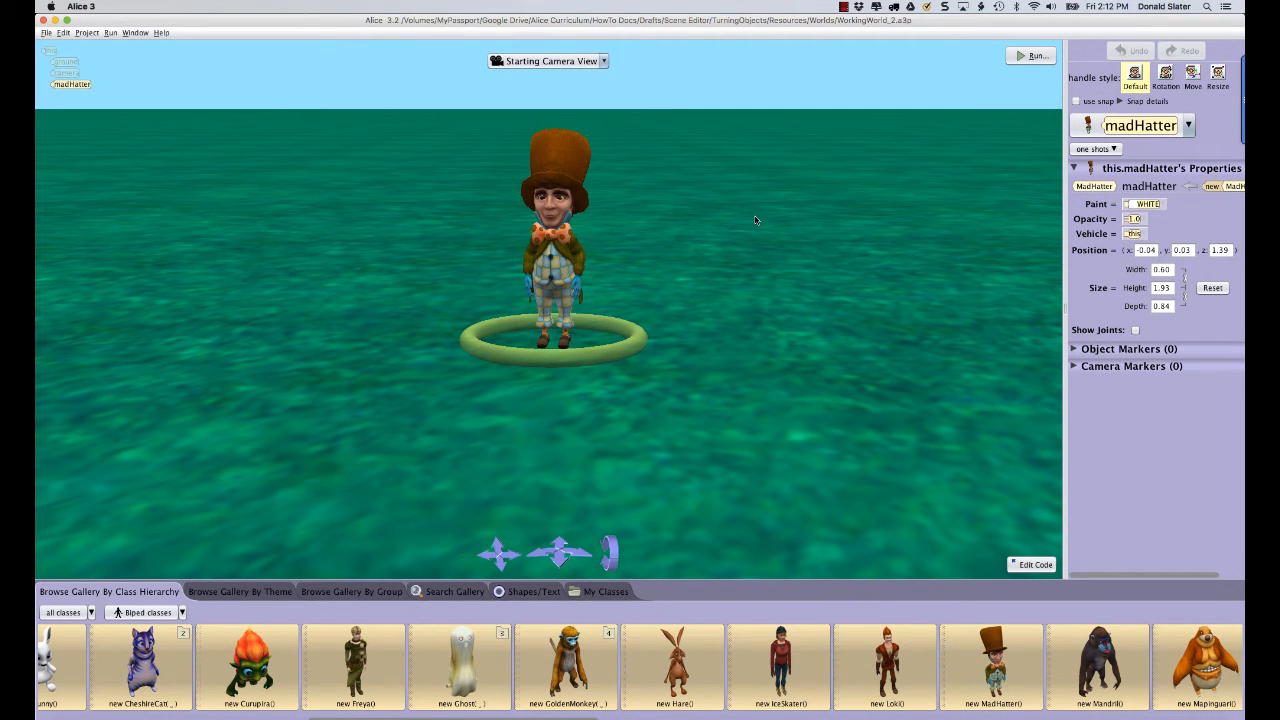
right_click(563, 271)
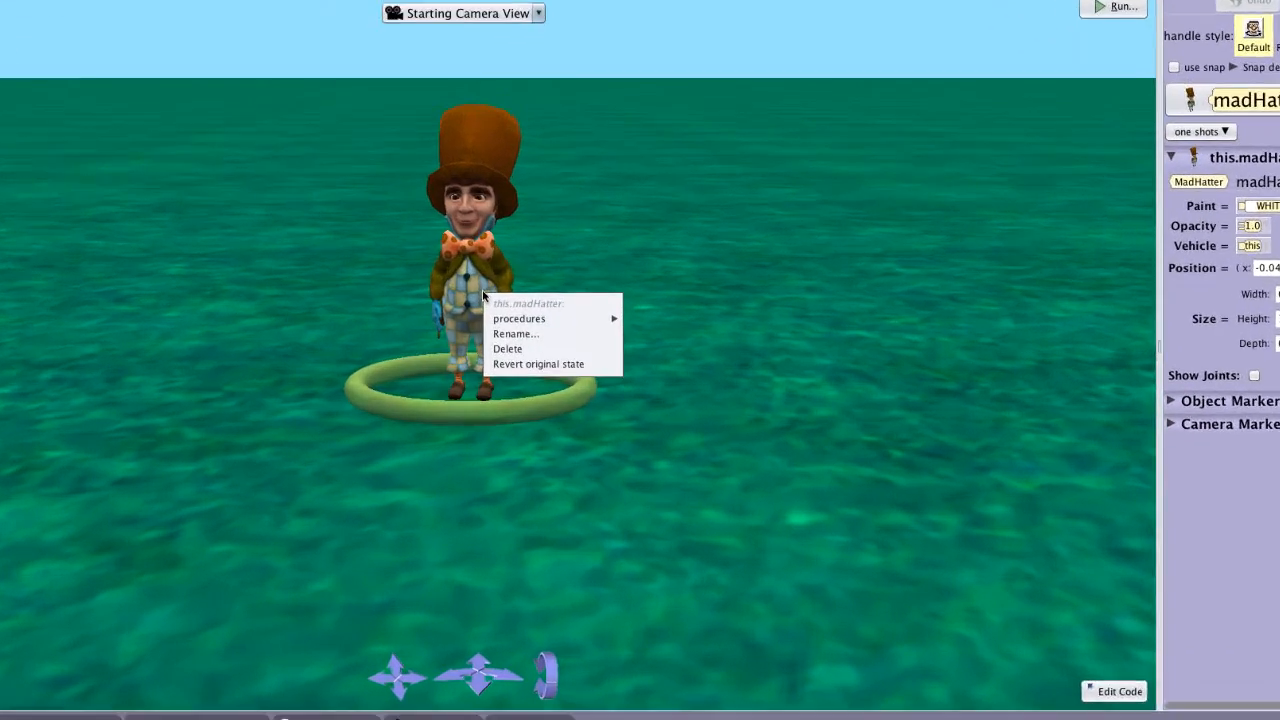
mouse_move(608, 287)
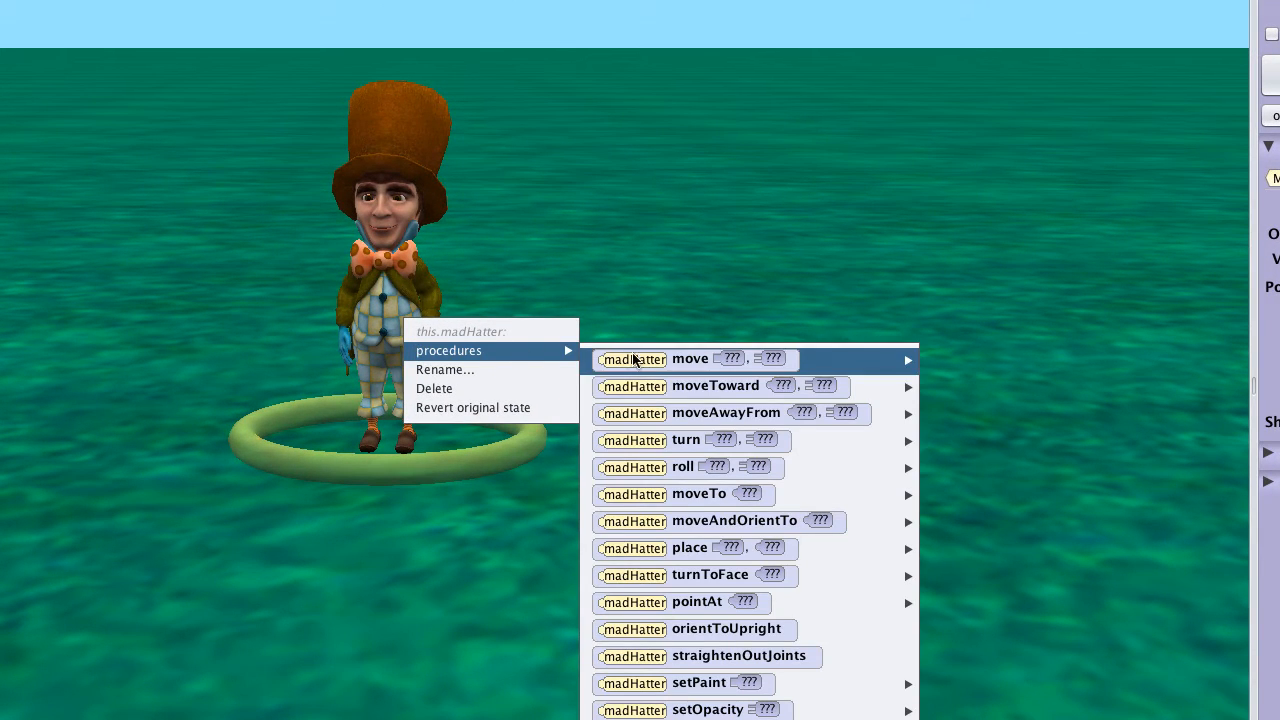
mouse_move(666, 439)
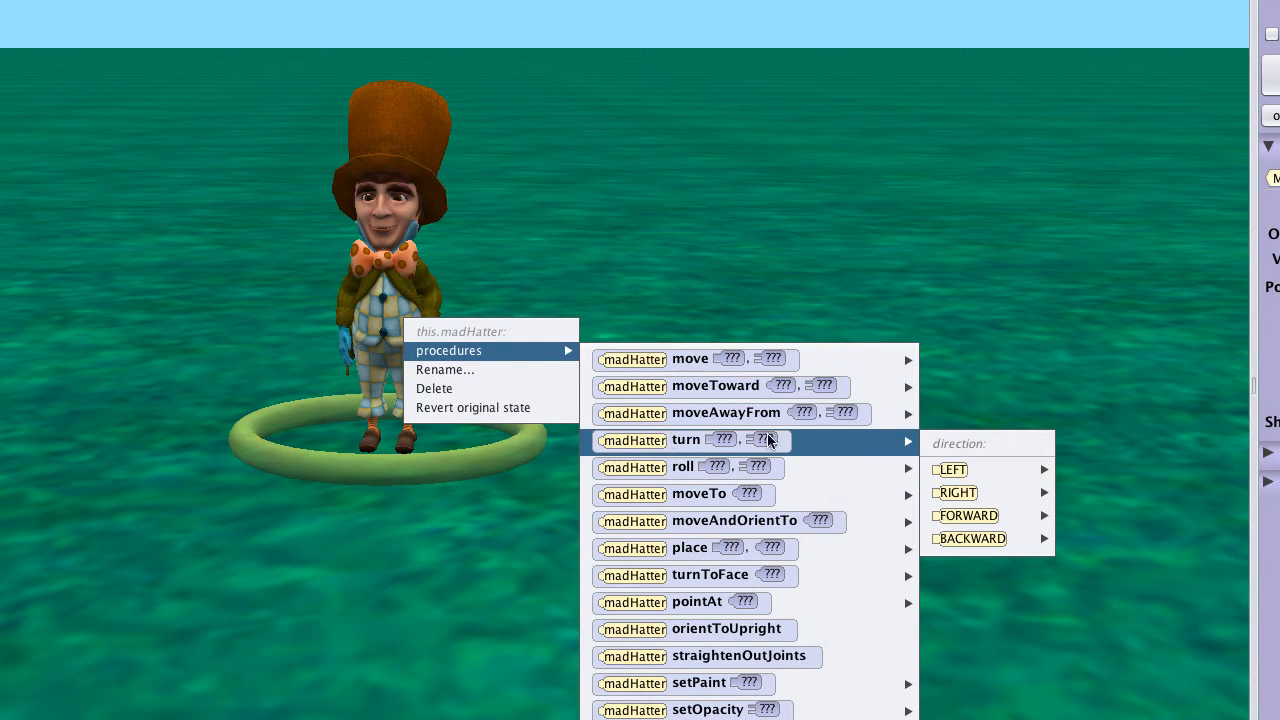
mouse_move(968, 490)
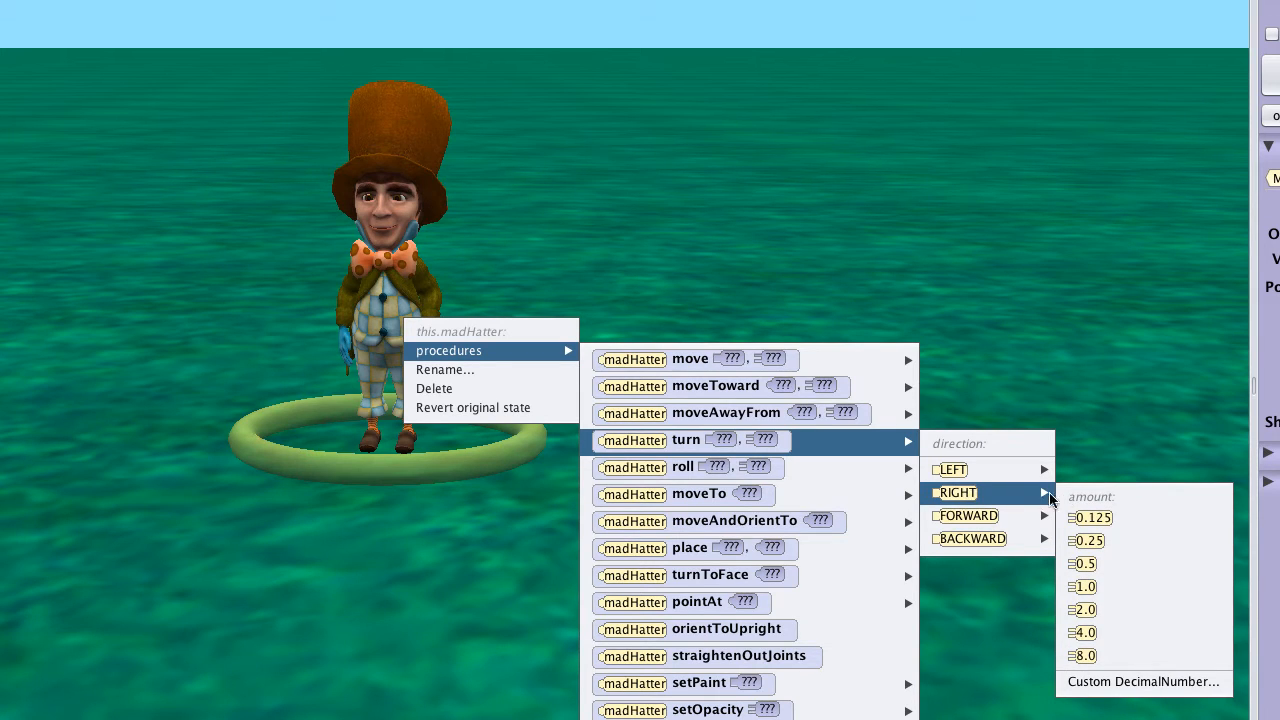
click(1104, 564)
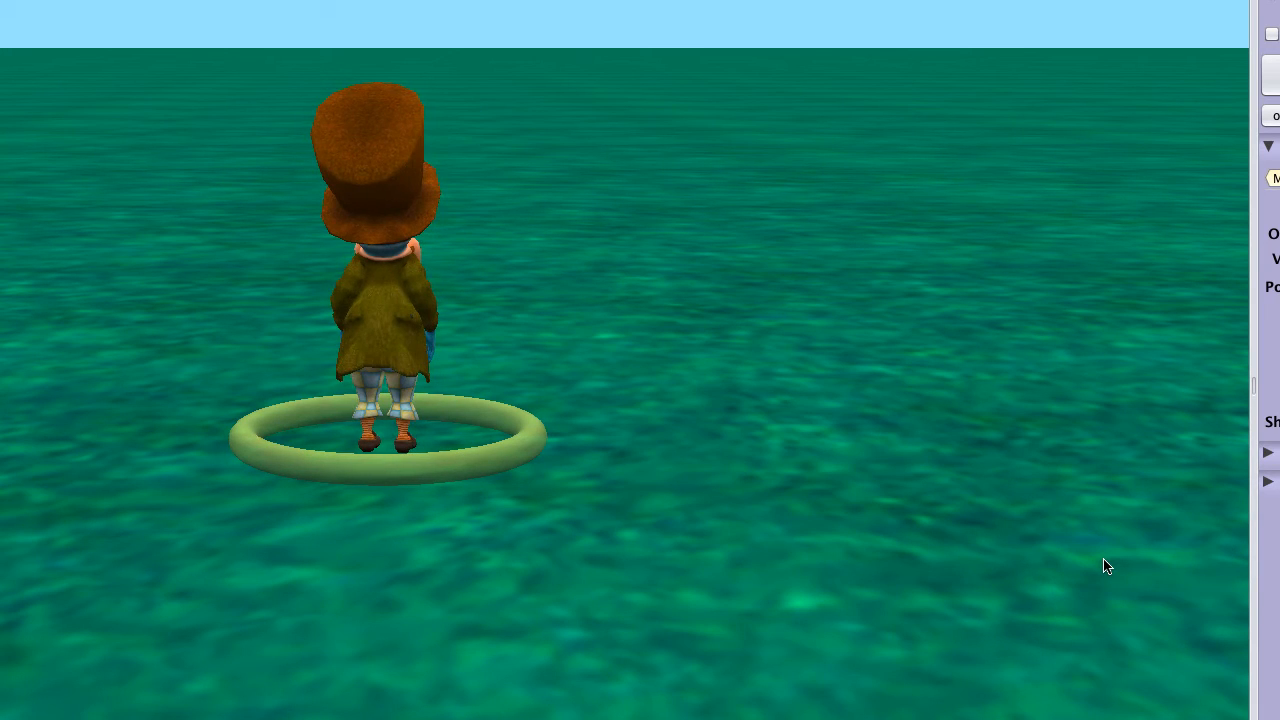
Run the turn procedure on the Mad Hatter with direction RIGHT and amount 1.0.
right_click(398, 318)
mouse_move(440, 350)
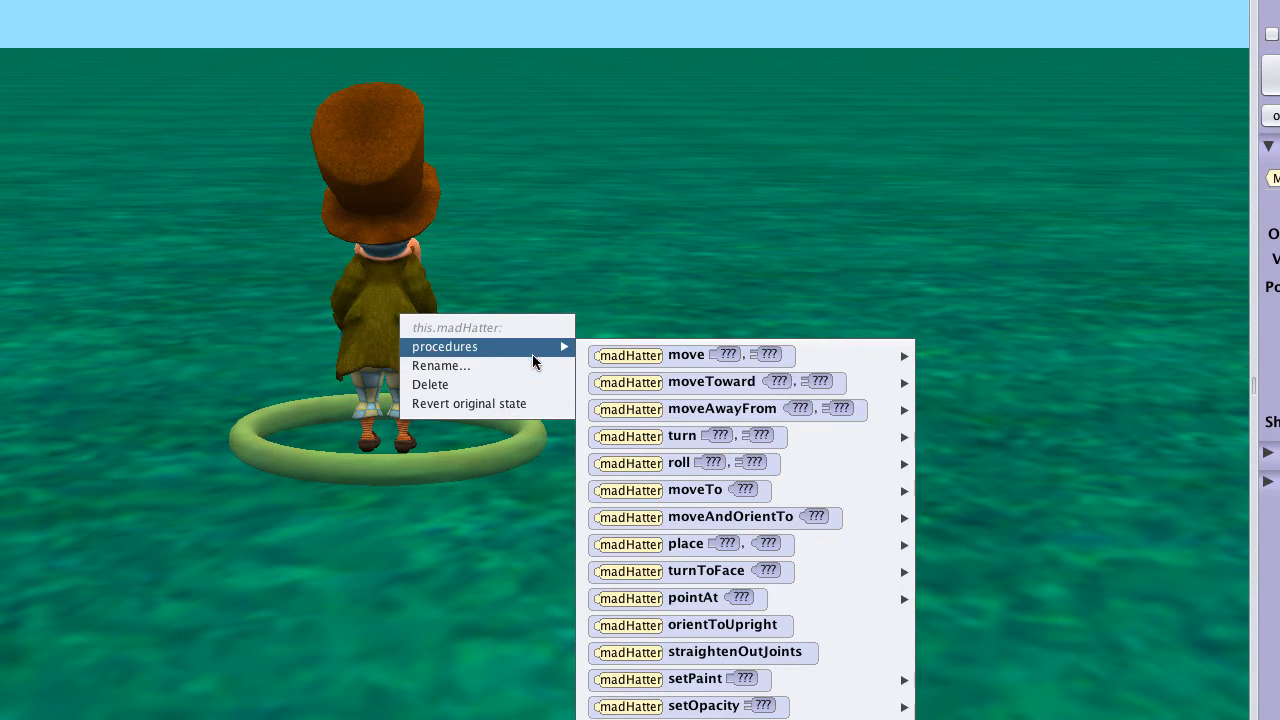
mouse_move(708, 437)
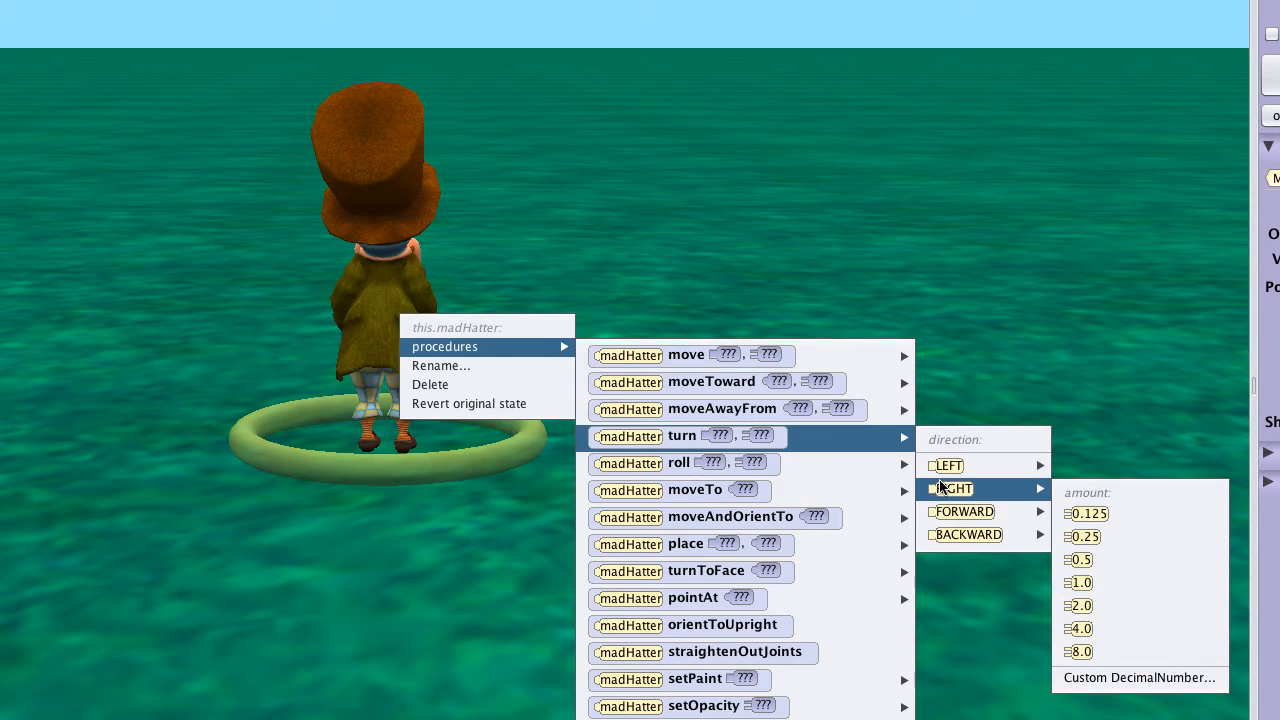
click(1095, 580)
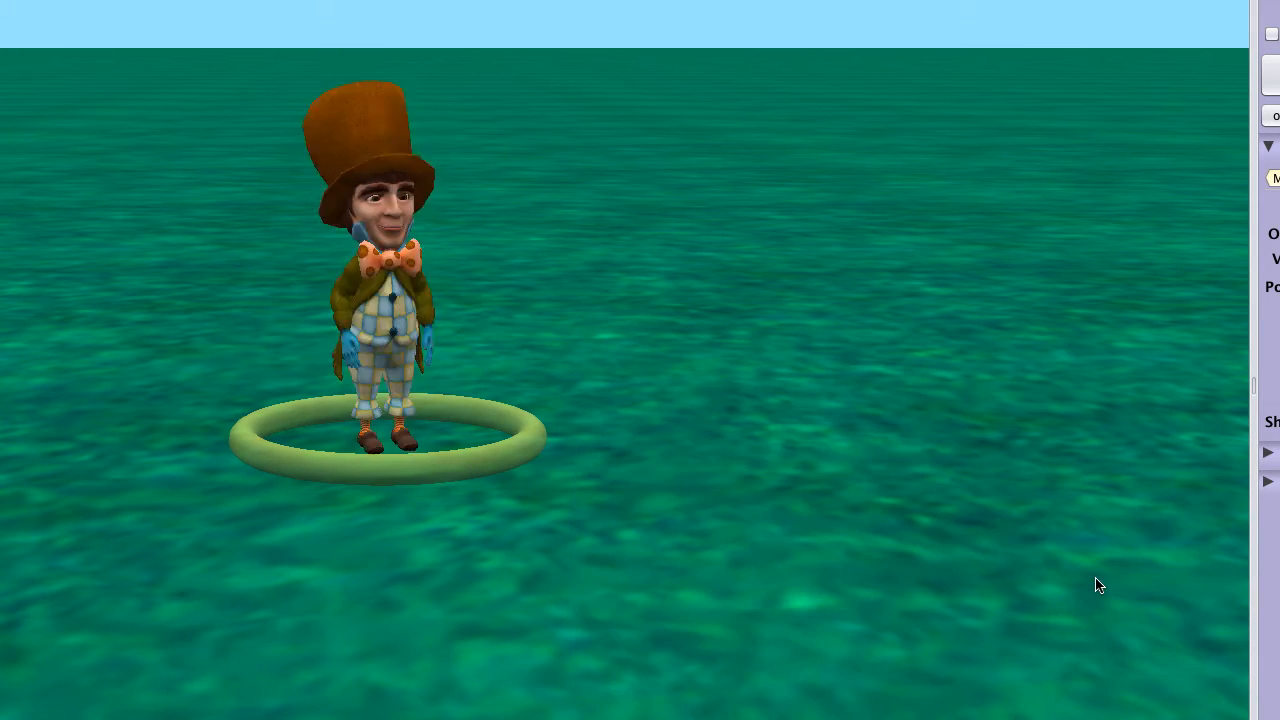
Run the turn procedure on the Mad Hatter with direction LEFT and amount 0.5.
right_click(404, 336)
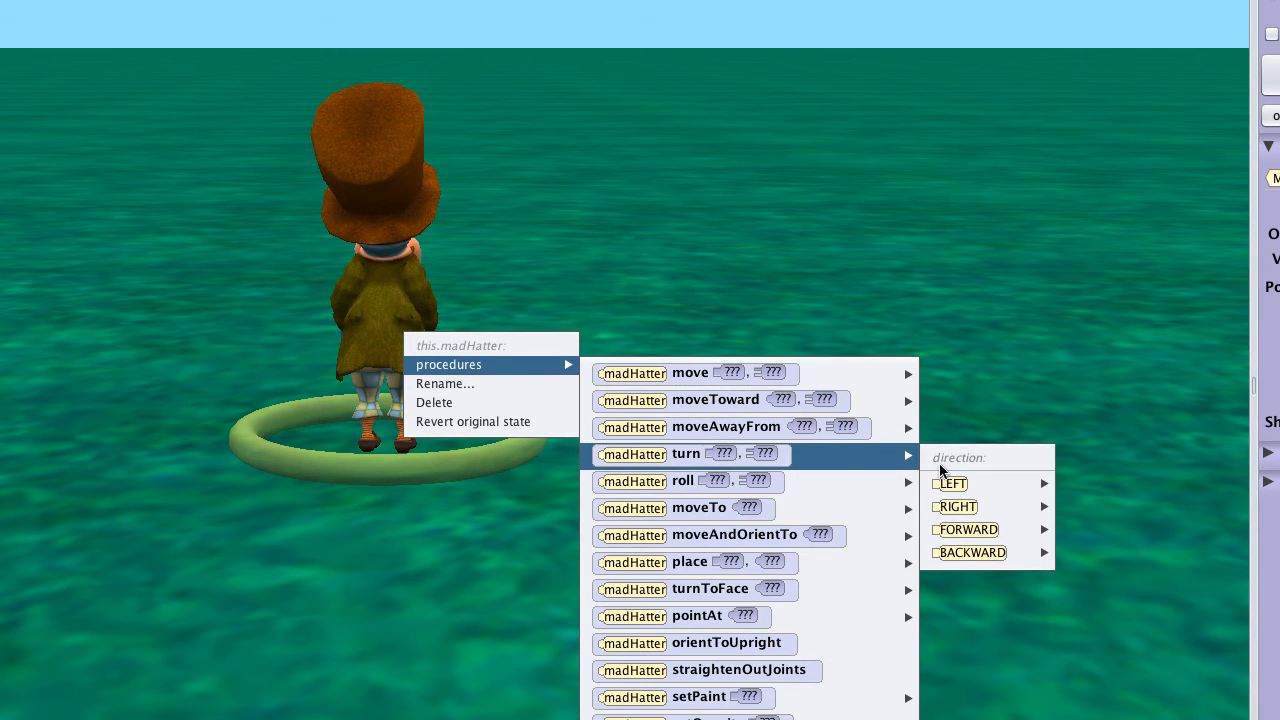
mouse_move(943, 483)
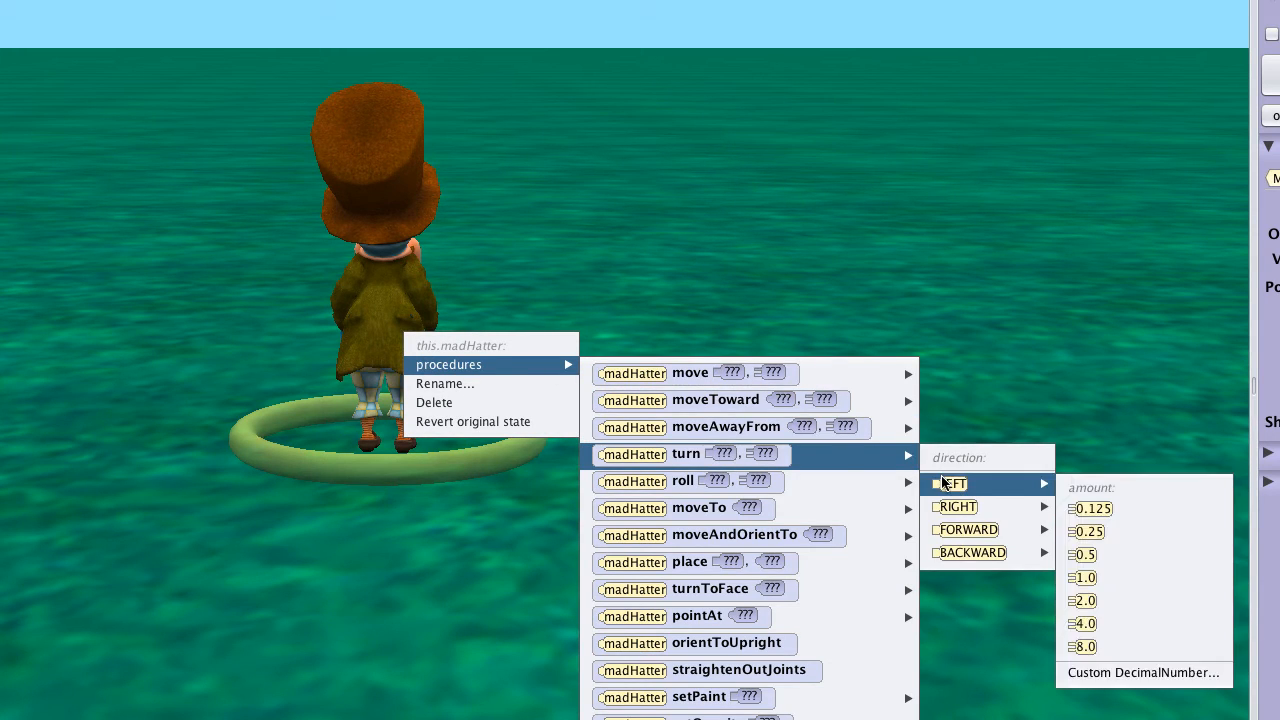
click(1090, 554)
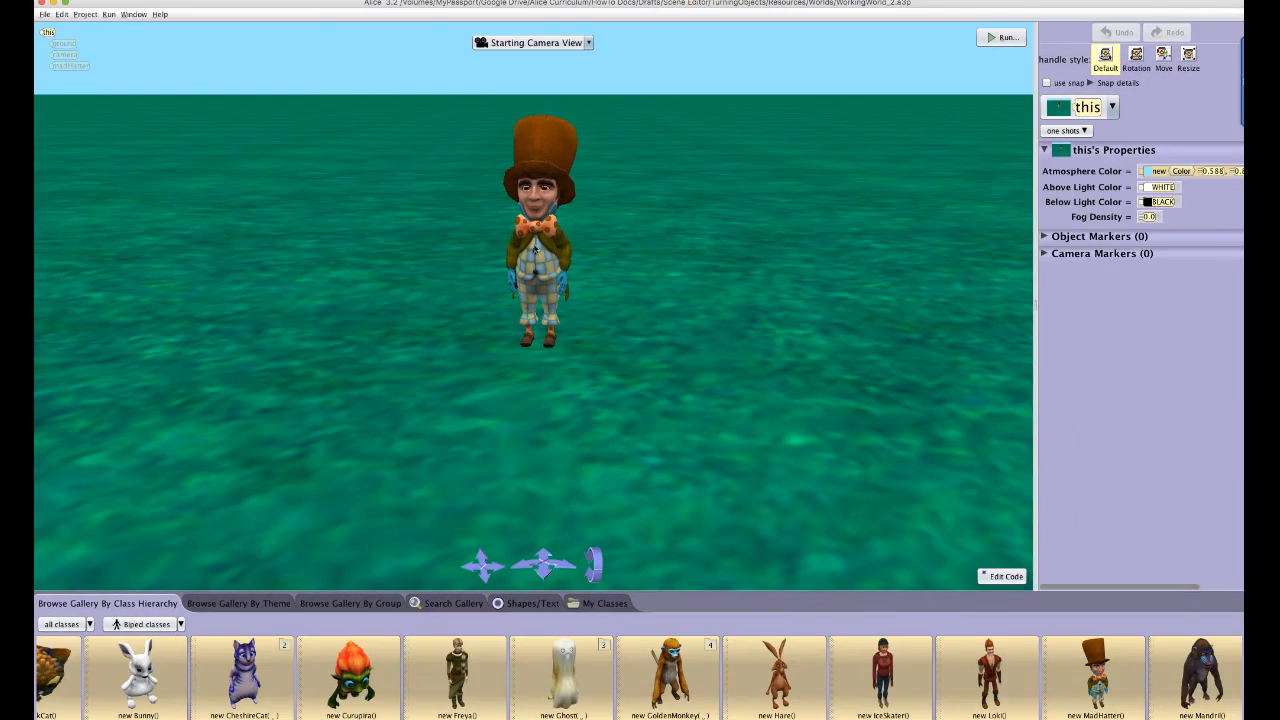
Move the Mad Hatter sideways to about x 0.90, z 1.49 and add a Hare named hare on the ground to the other side.
drag(535, 250, 428, 252)
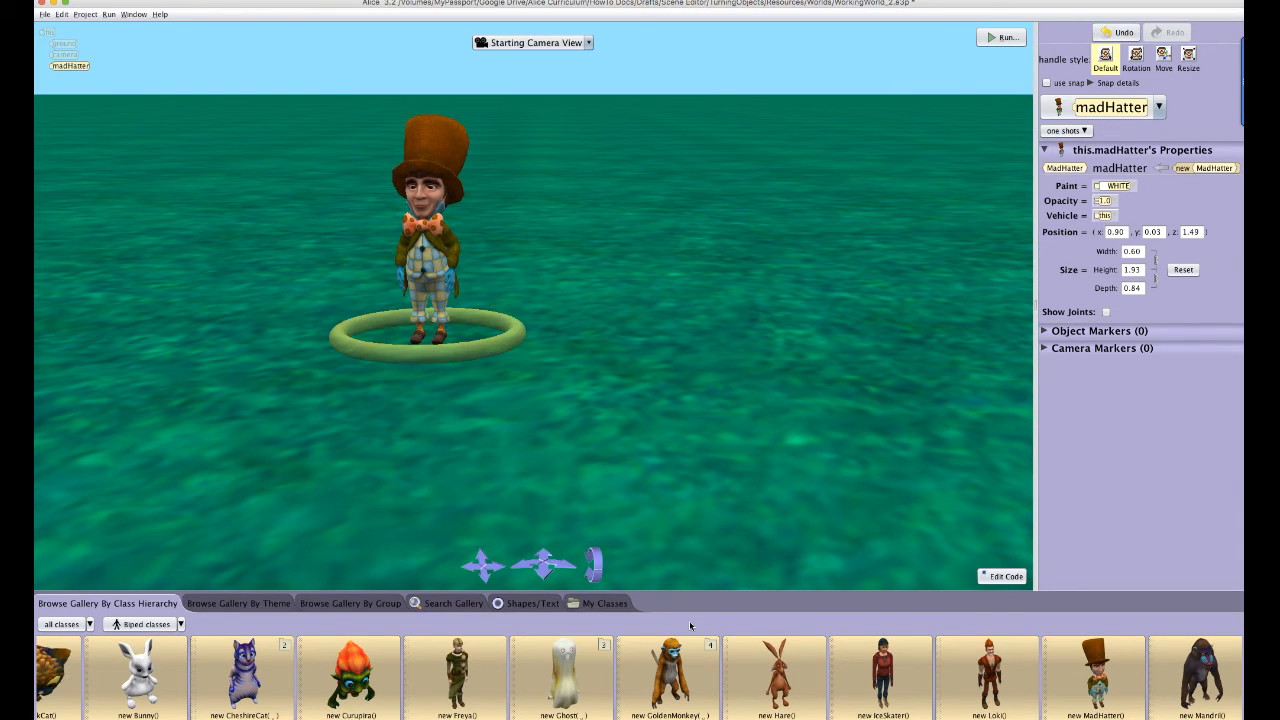
drag(783, 554, 757, 363)
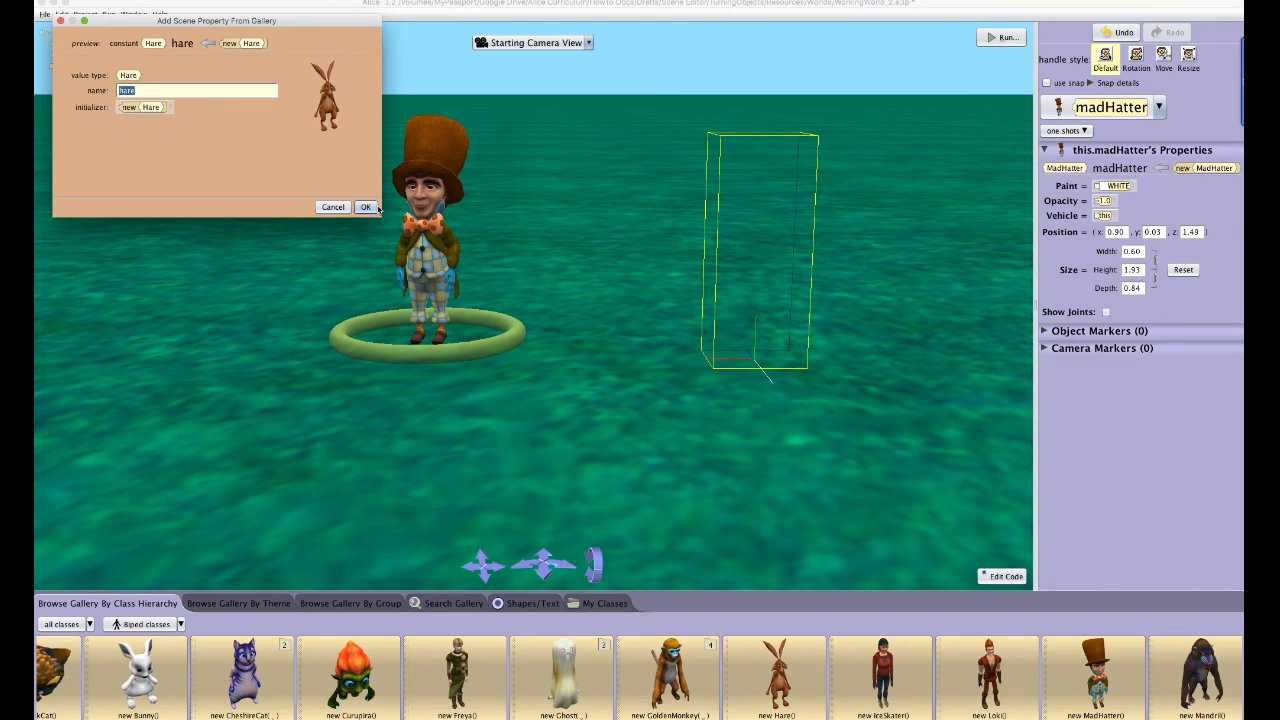
click(366, 207)
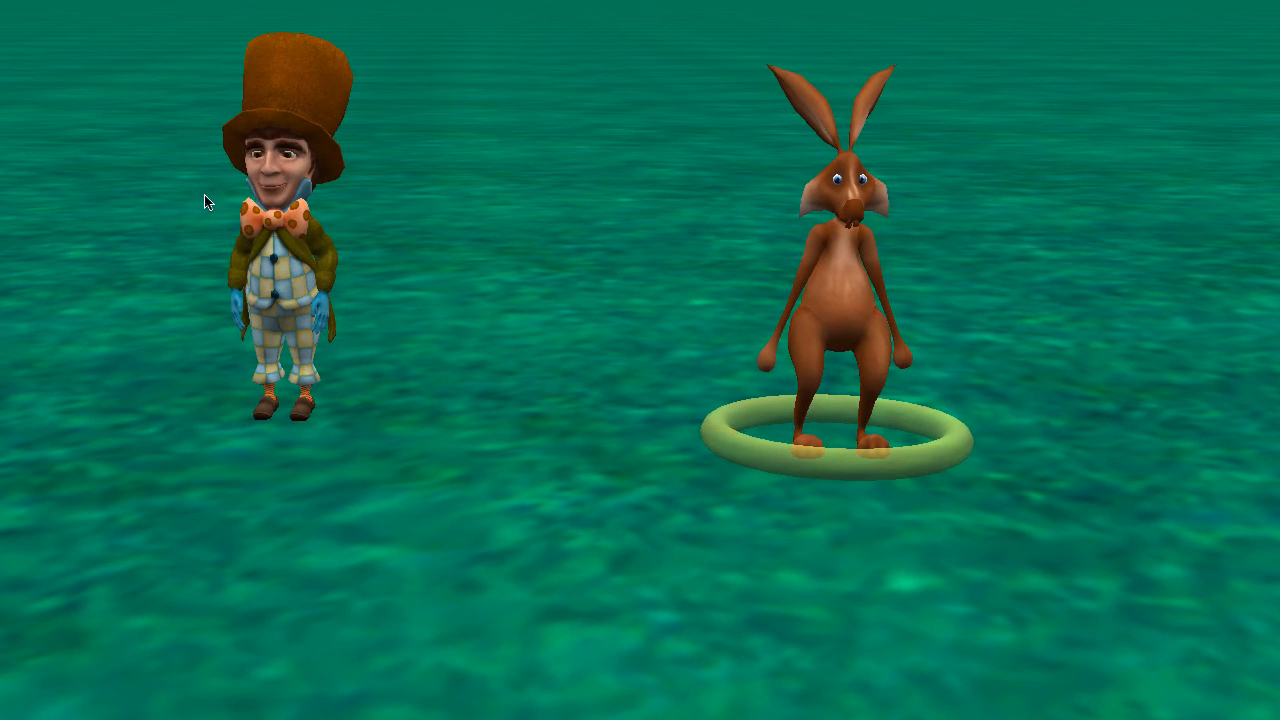
Run the one-shot turnToFace procedure on the Mad Hatter with the hare as target.
right_click(276, 272)
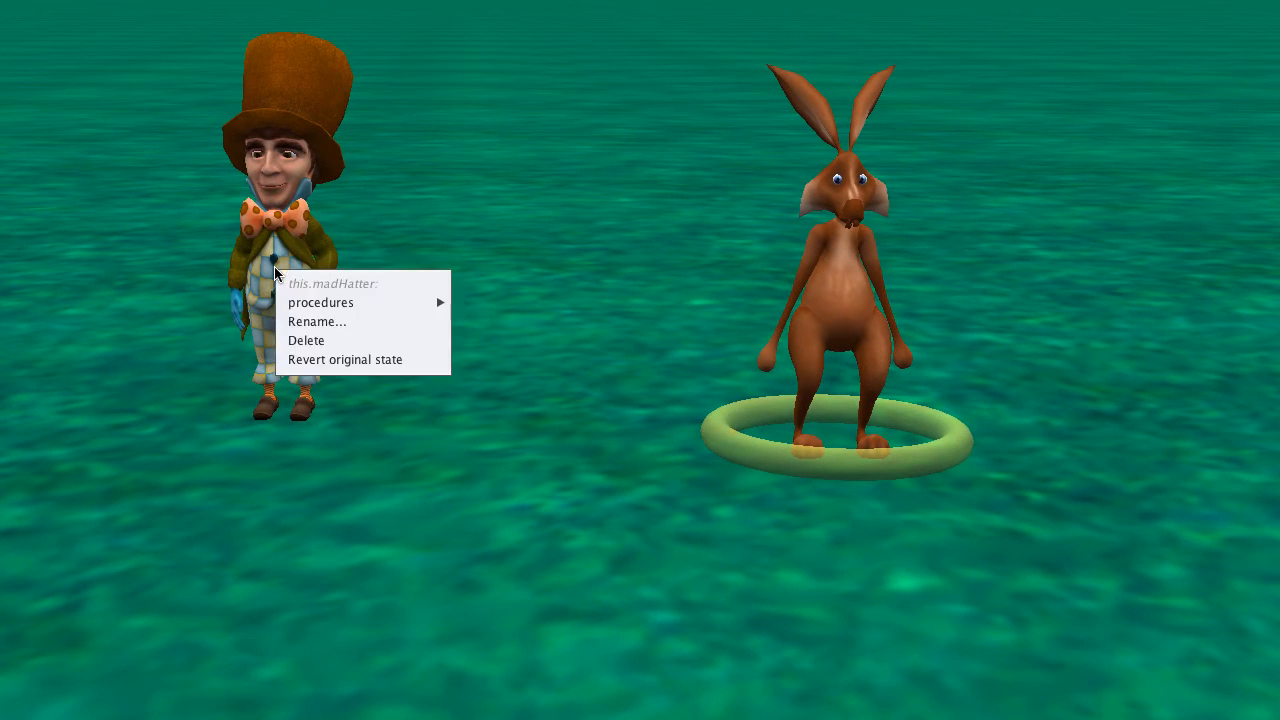
mouse_move(350, 302)
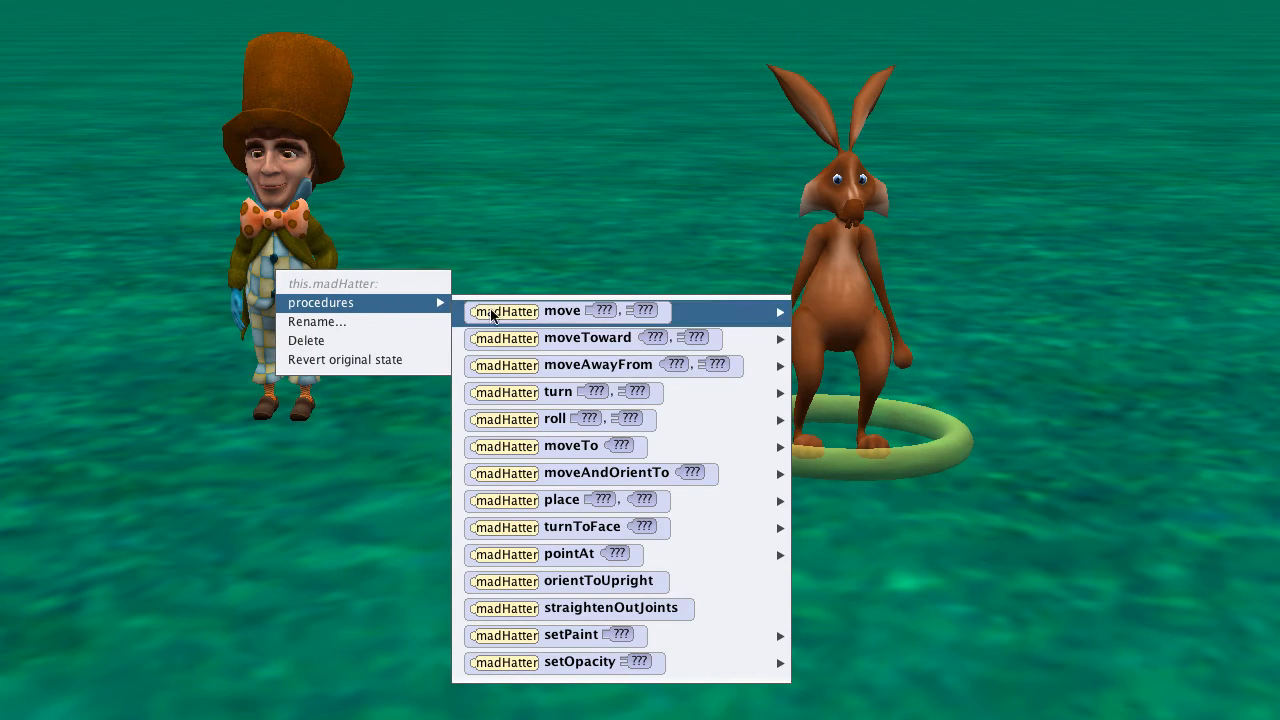
mouse_move(560, 528)
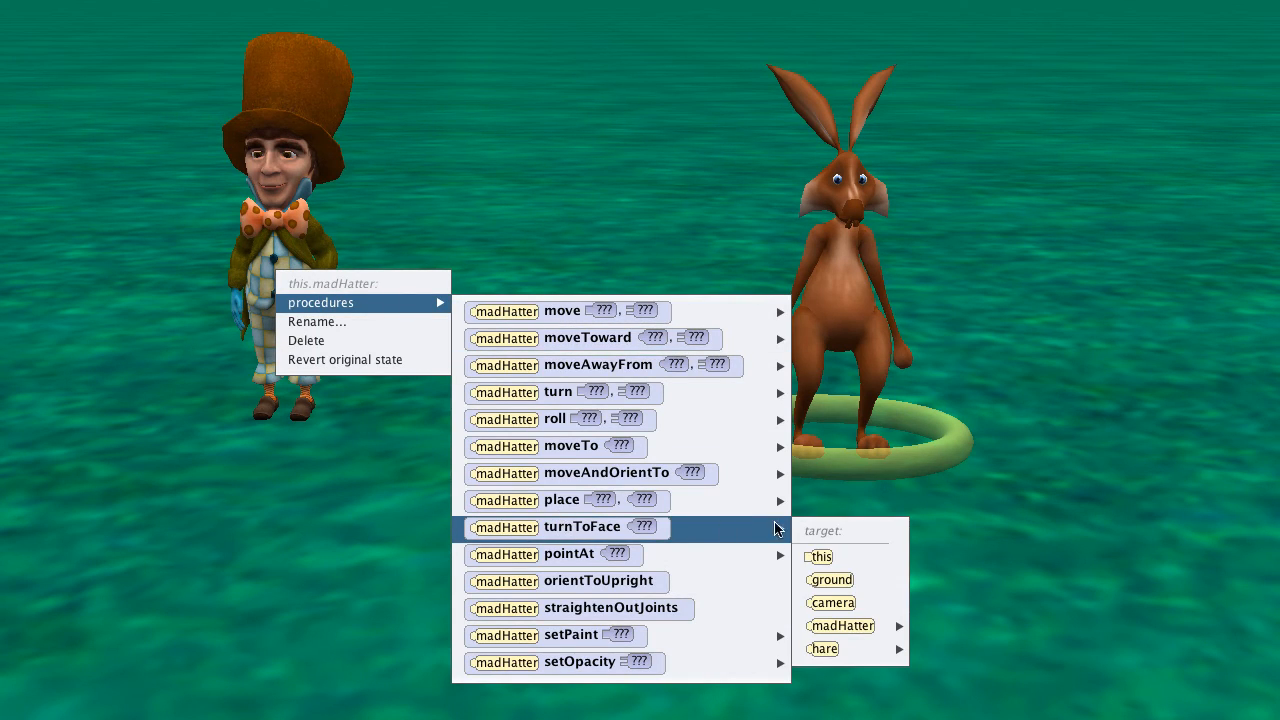
click(826, 649)
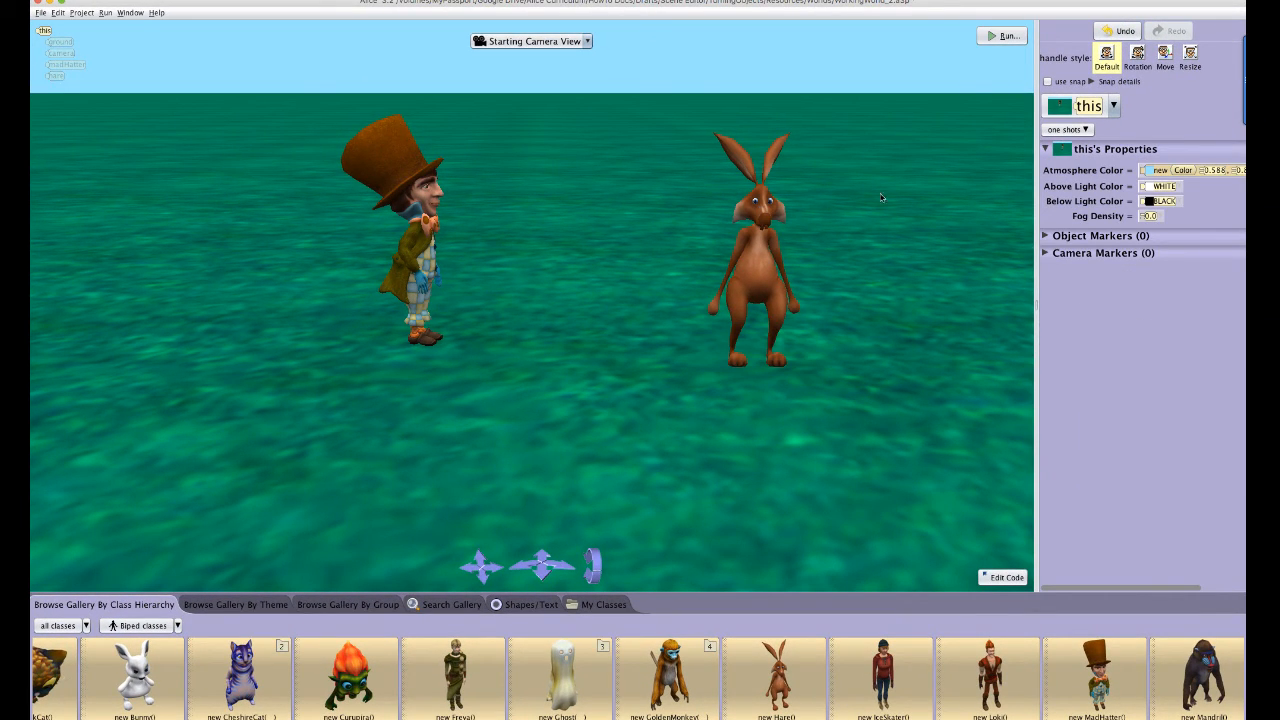
Undo and redo the Mad Hatter's turn to face the hare, two times in a row.
click(1118, 32)
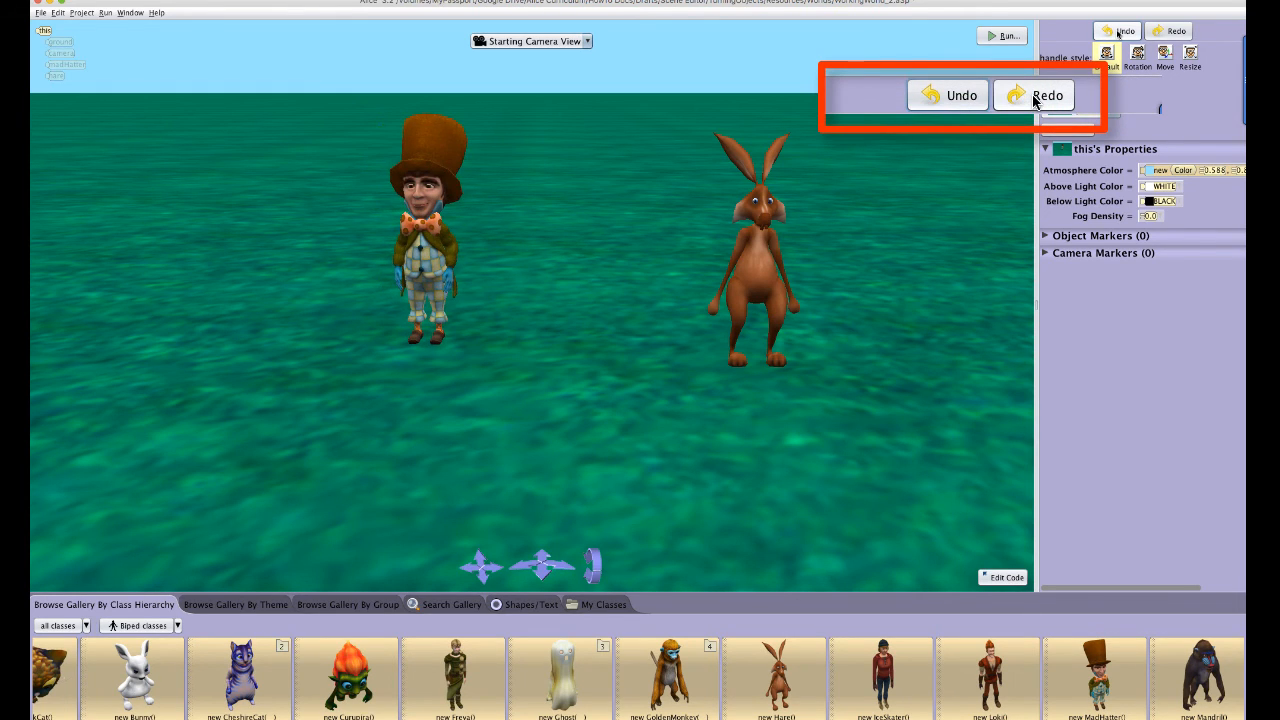
click(1157, 32)
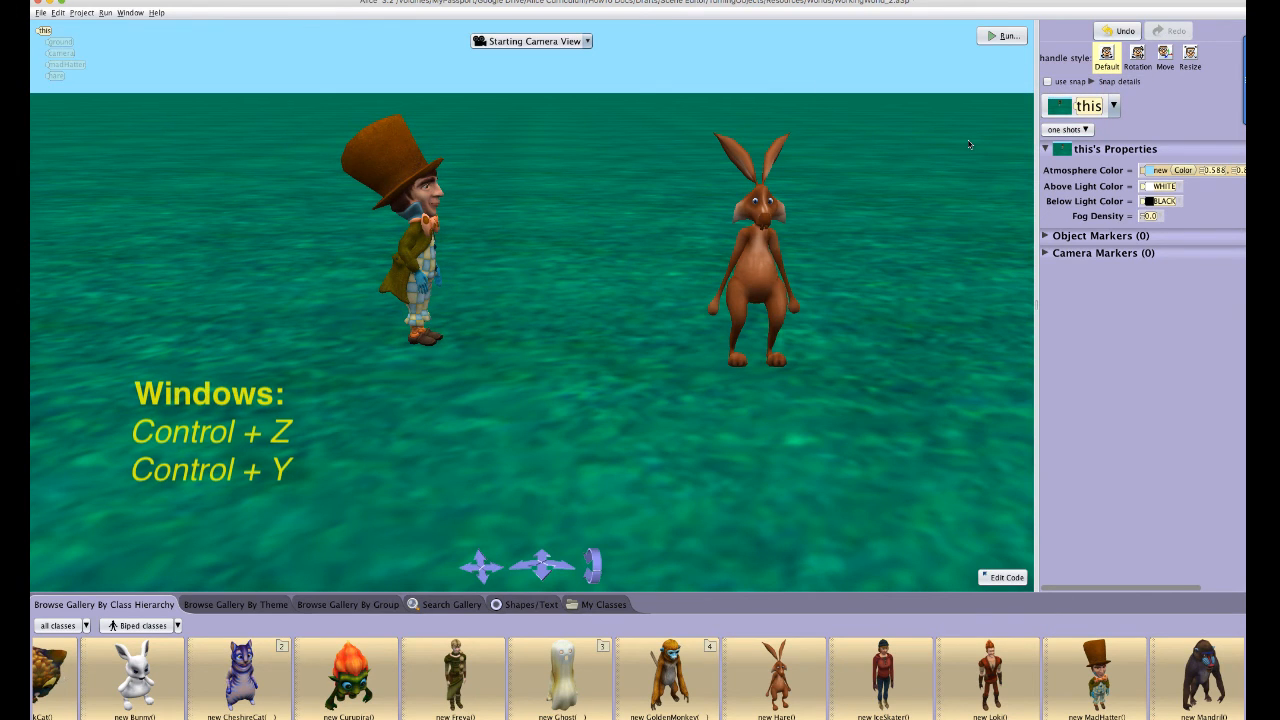
key(super+z)
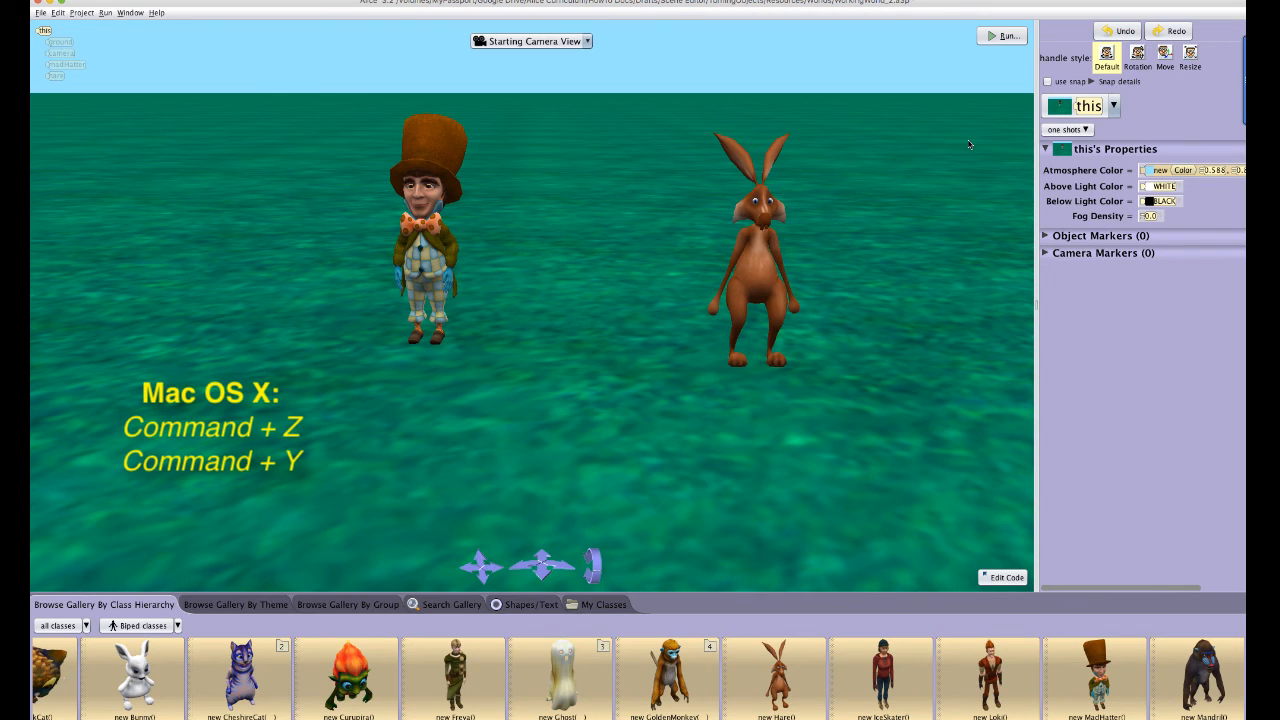
key(super+y)
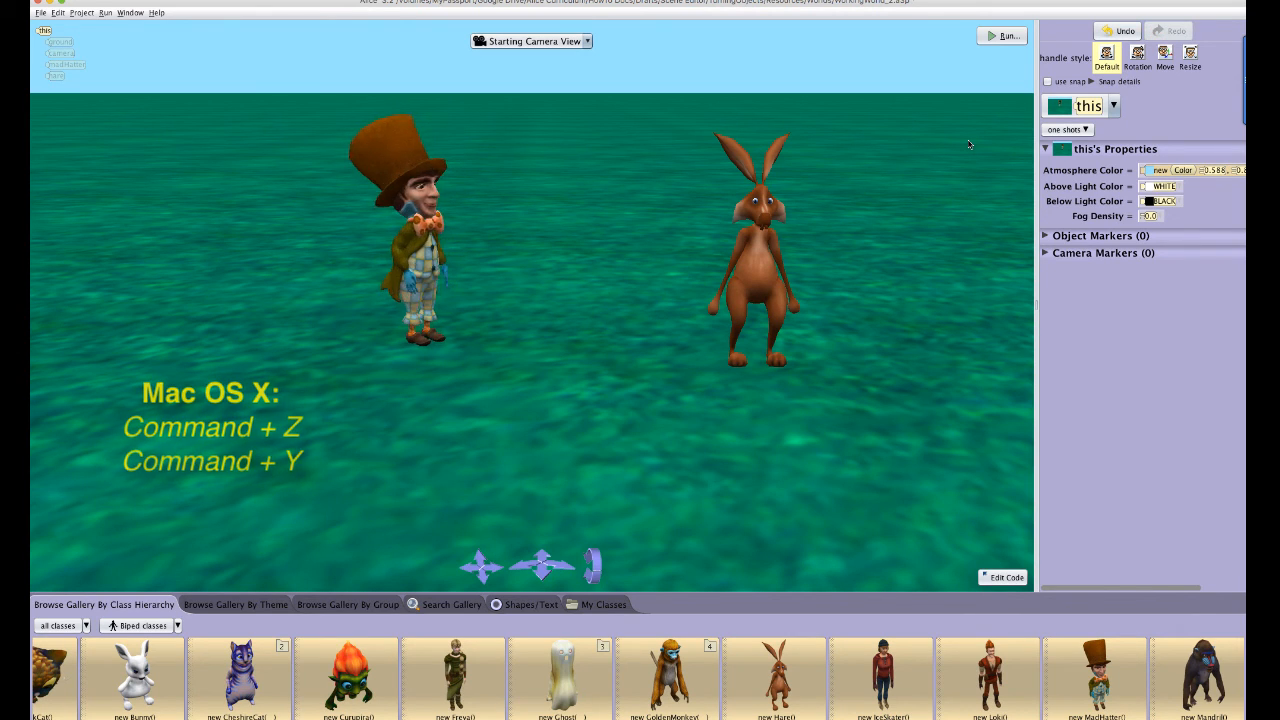